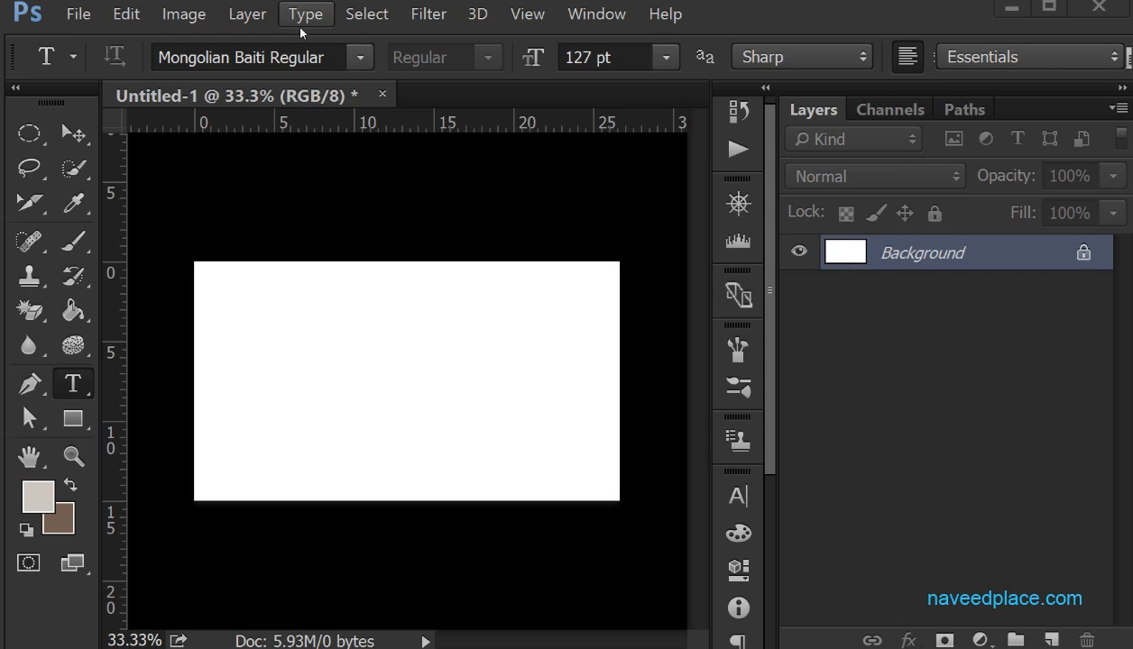
Add horizontal point text reading the presenter's first name in capitals near the middle of the white canvas.
click(74, 384)
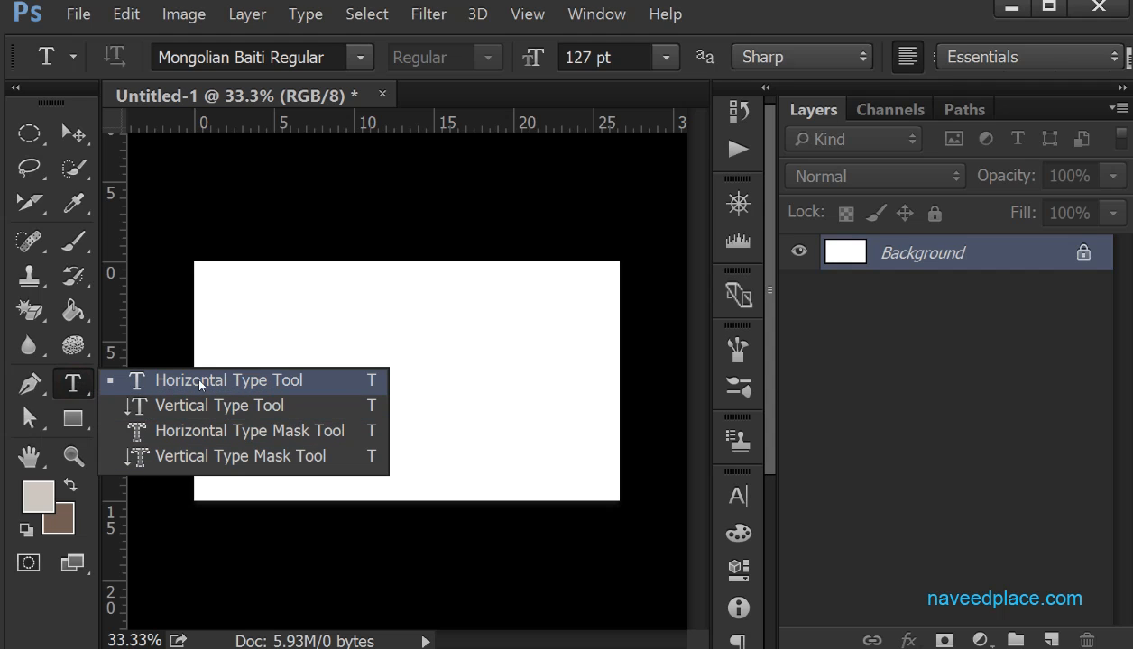
click(255, 386)
click(390, 357)
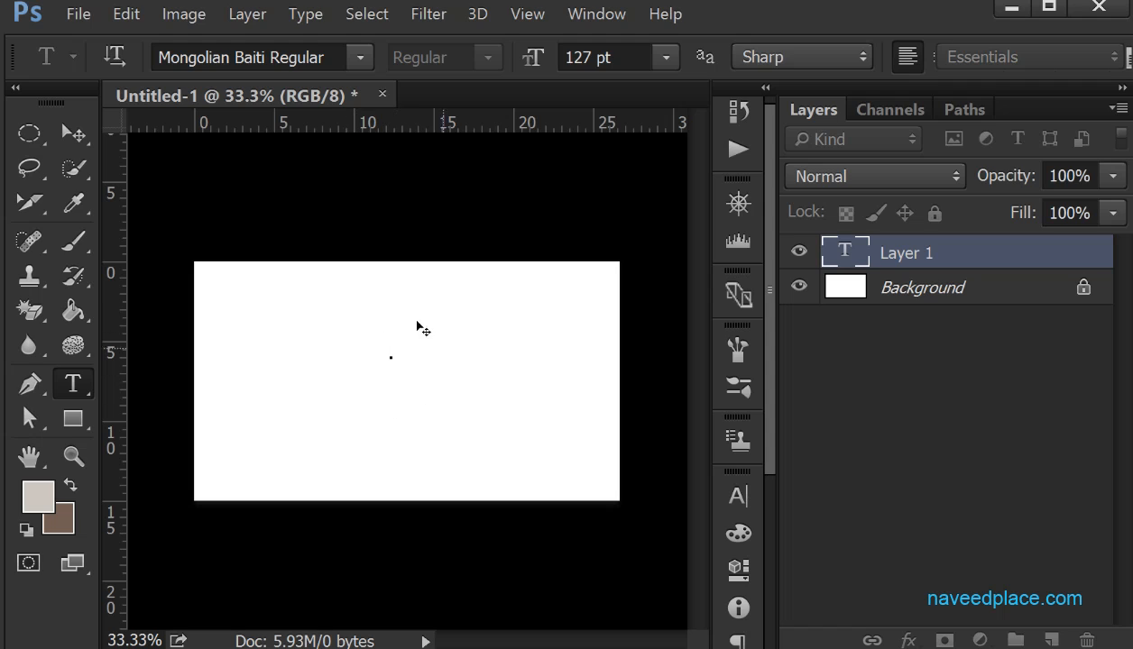
text(NAVEED)
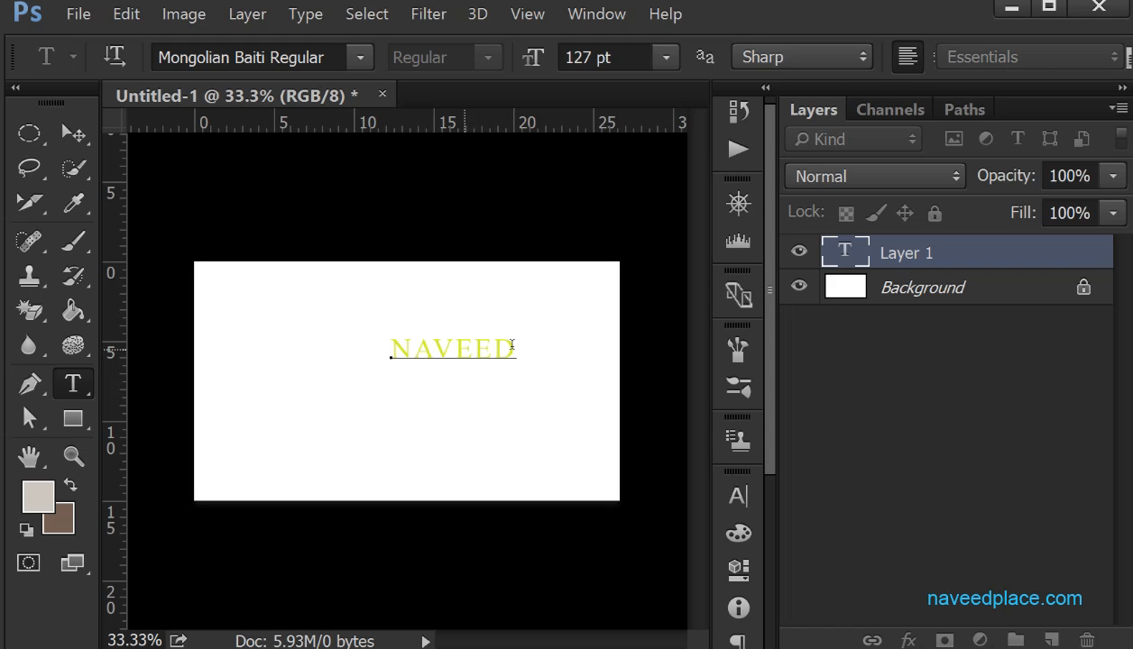
Select the whole name text and set its font size to 129 pt in the character settings.
drag(510, 349, 383, 349)
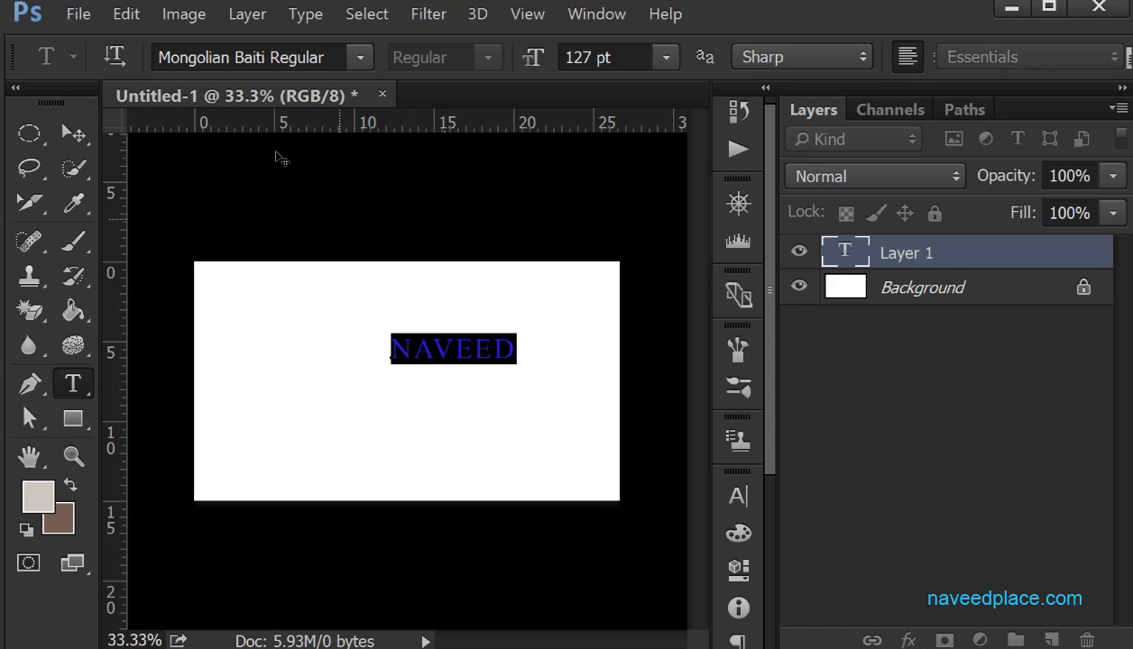
click(305, 15)
mouse_move(307, 65)
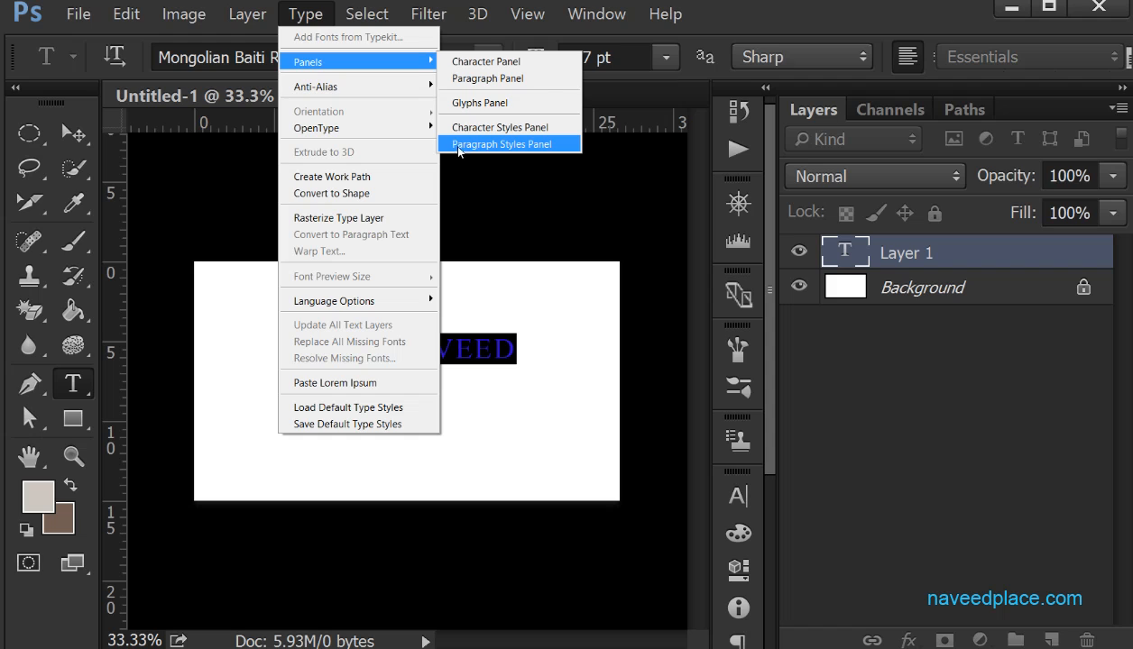
click(484, 63)
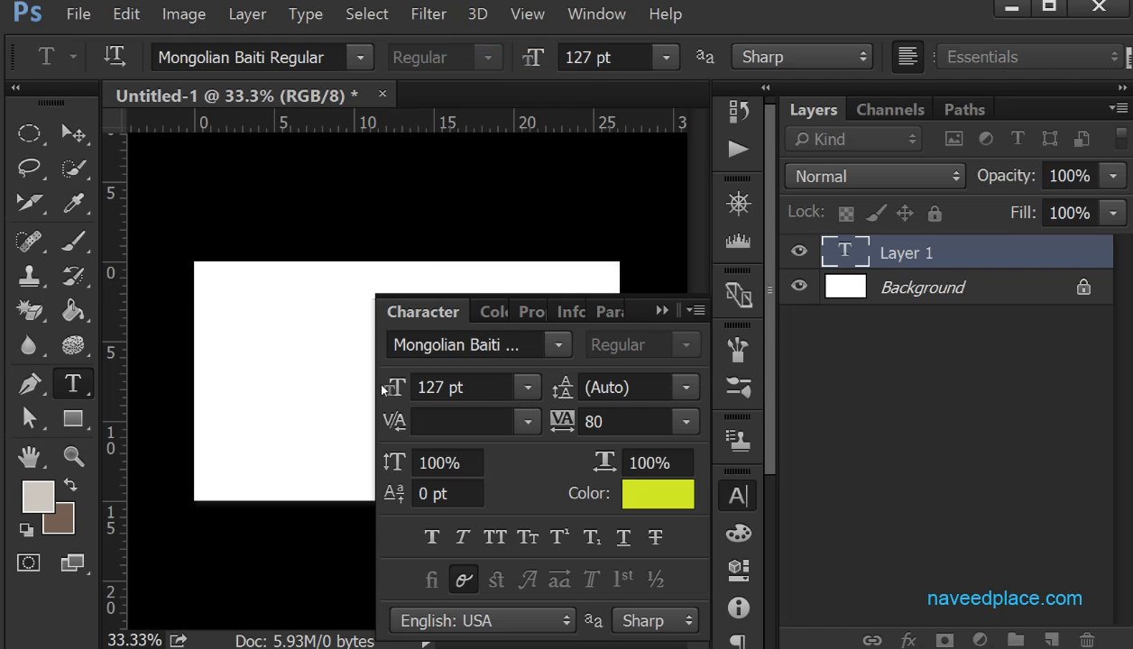
drag(394, 387, 396, 387)
click(659, 308)
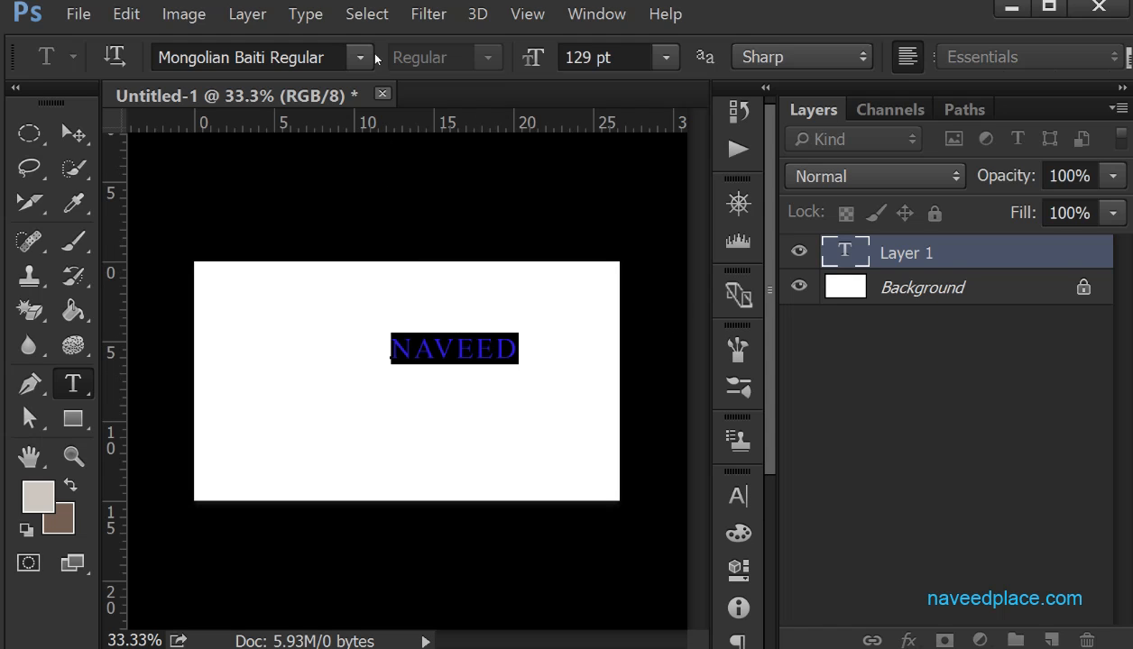
Examine the anti-aliasing choices for the text and inspect its letter edges at 100% zoom.
click(305, 14)
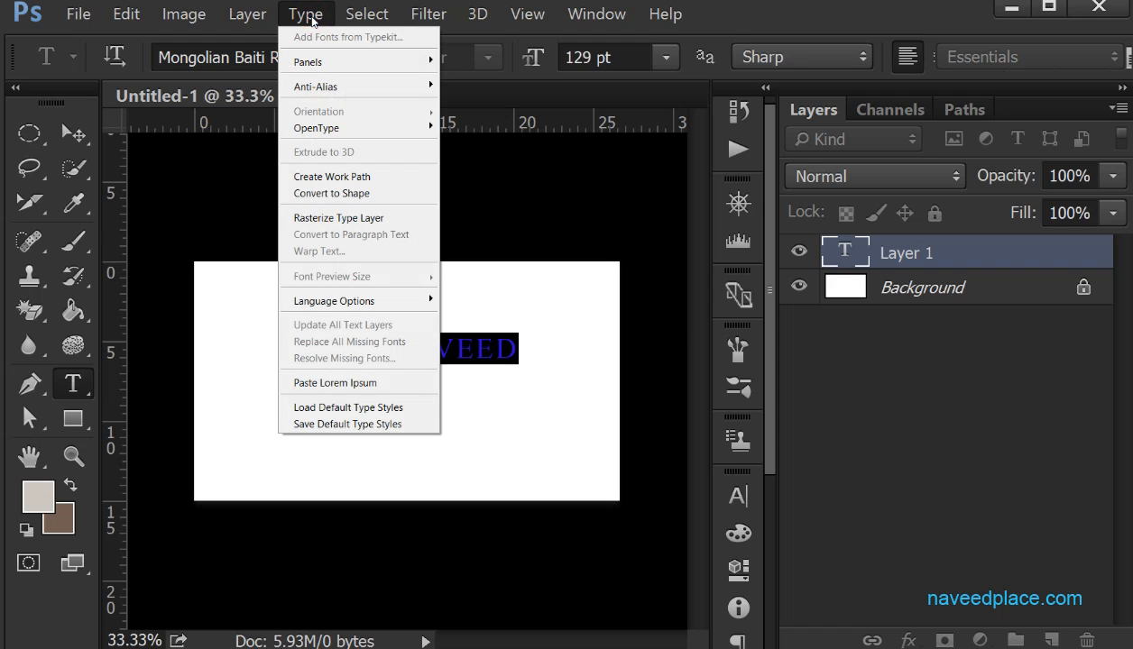
mouse_move(354, 63)
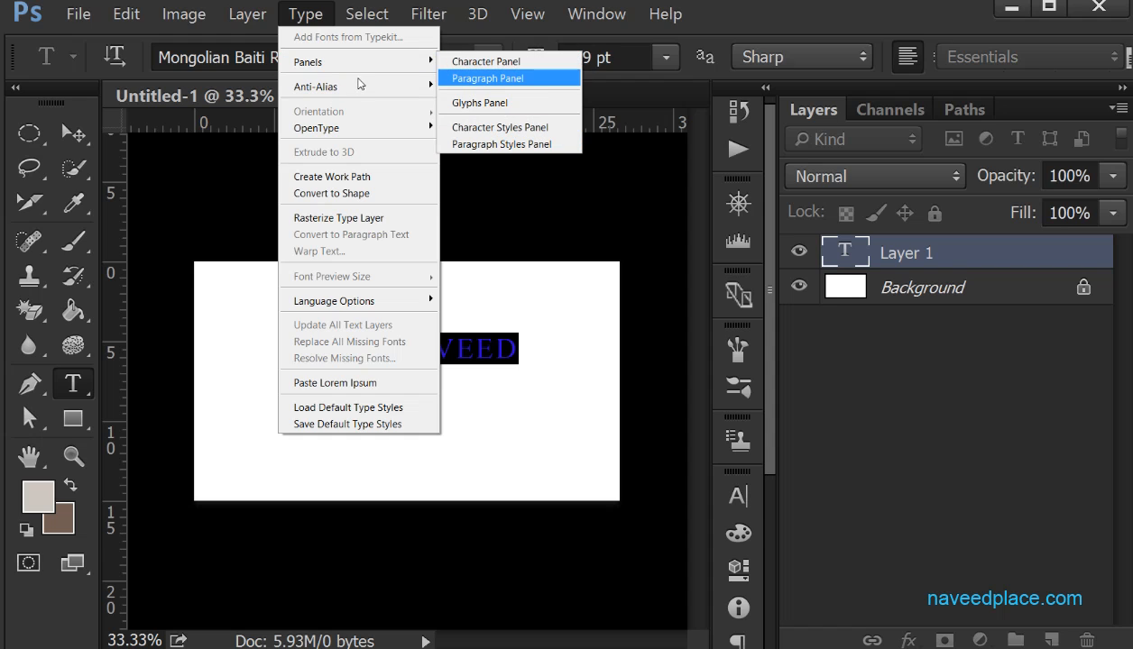
mouse_move(316, 89)
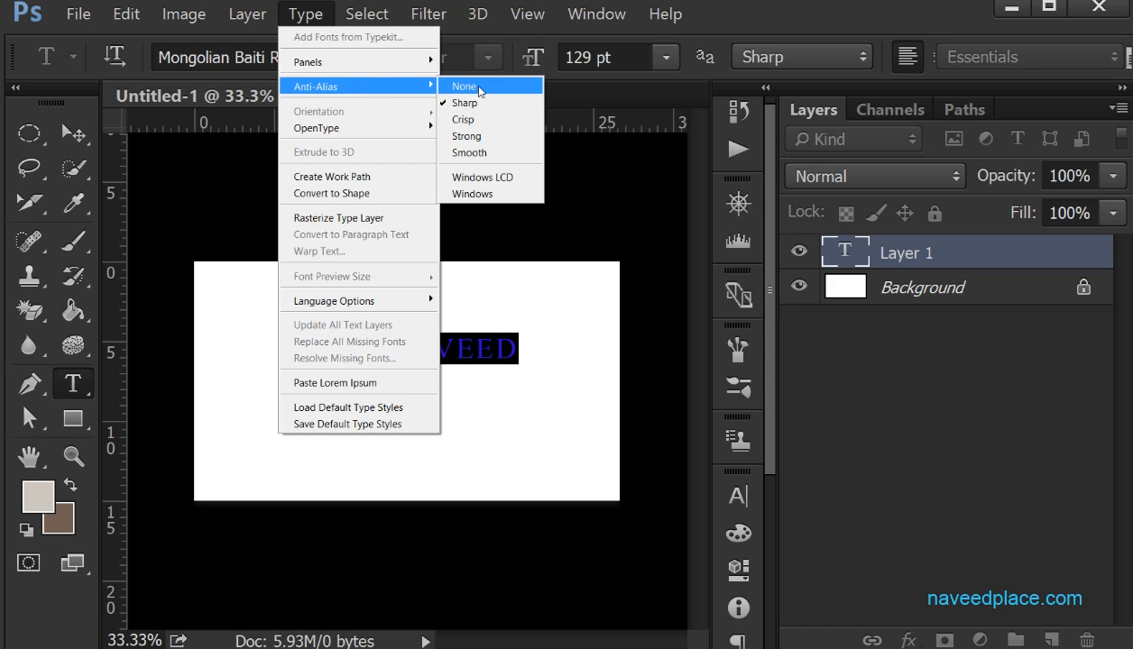
click(547, 357)
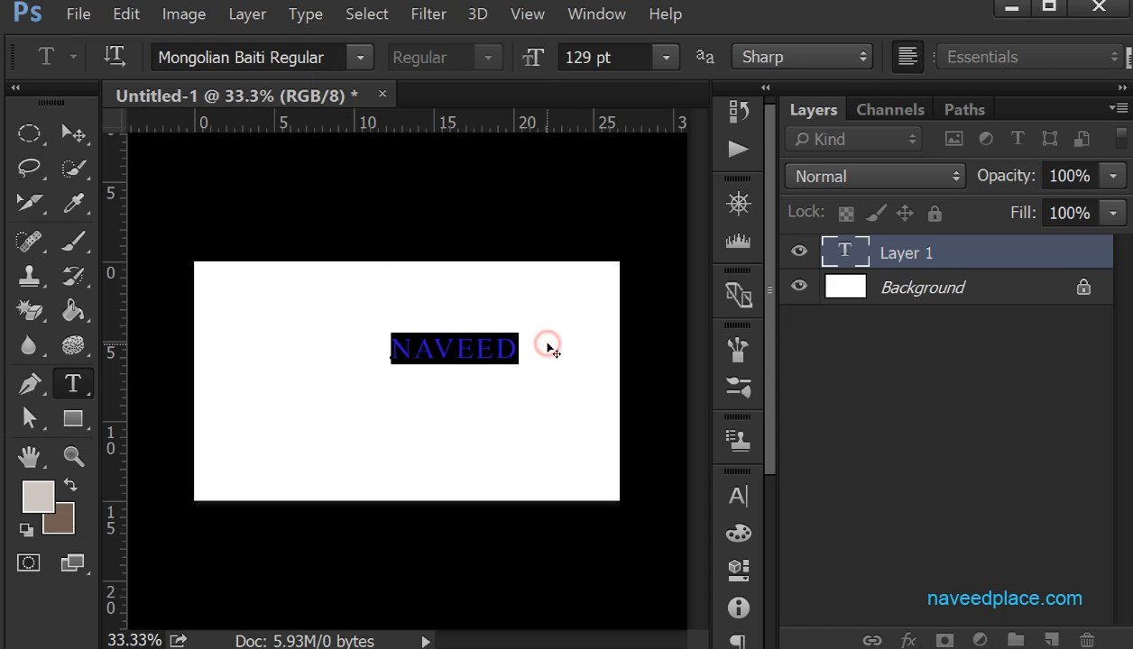
key(ctrl+plus)
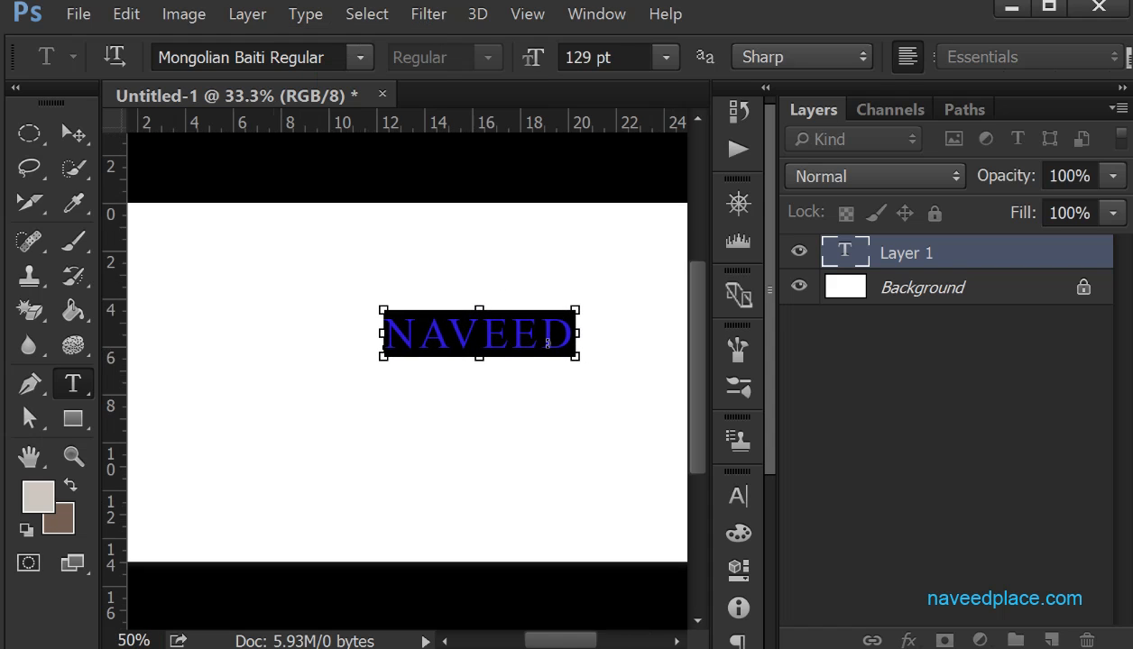
key(ctrl+plus)
key(ctrl+plus)
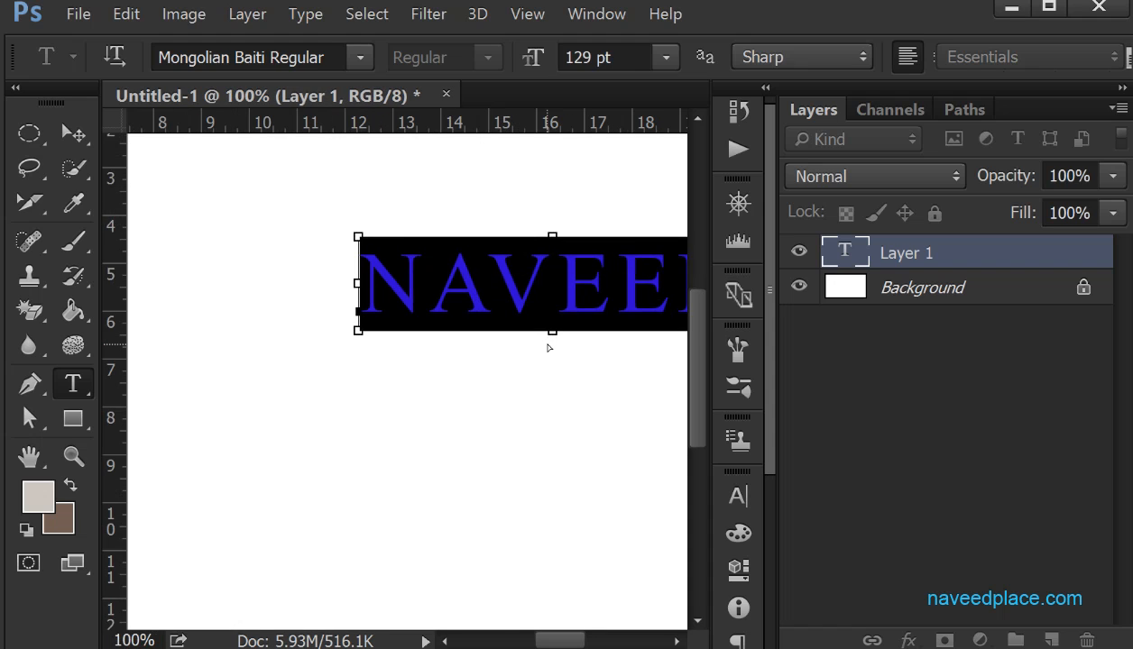
key(ctrl+plus)
key(ctrl+minus)
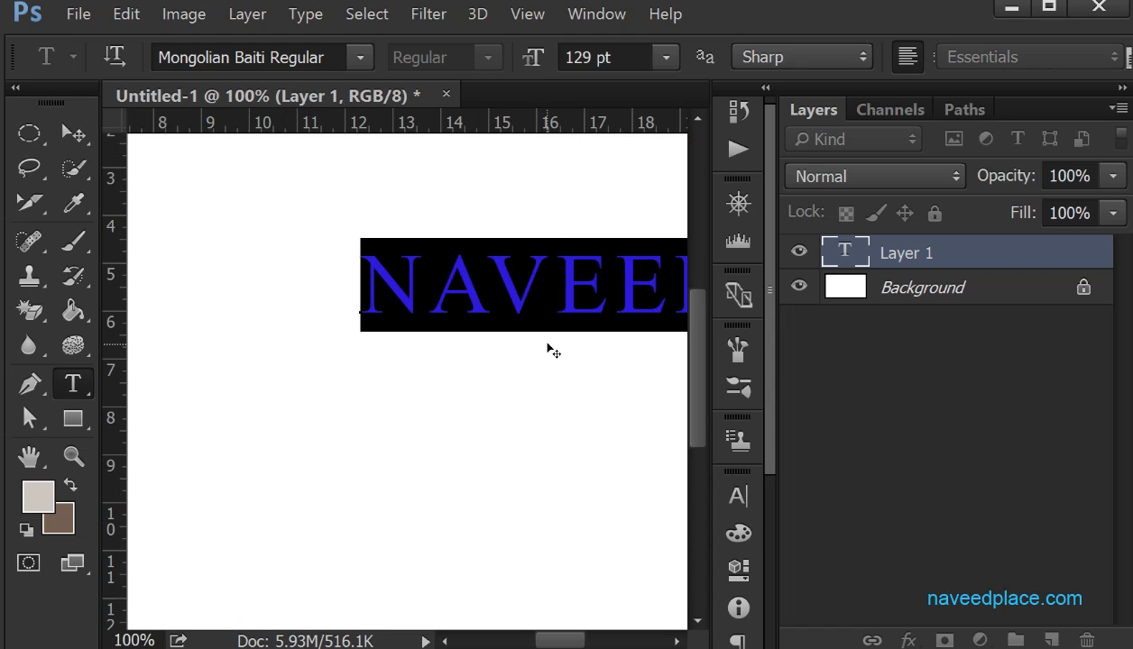
Undo the text edits back to the blank document with only the Background layer.
key(ctrl+h)
drag(538, 396, 480, 394)
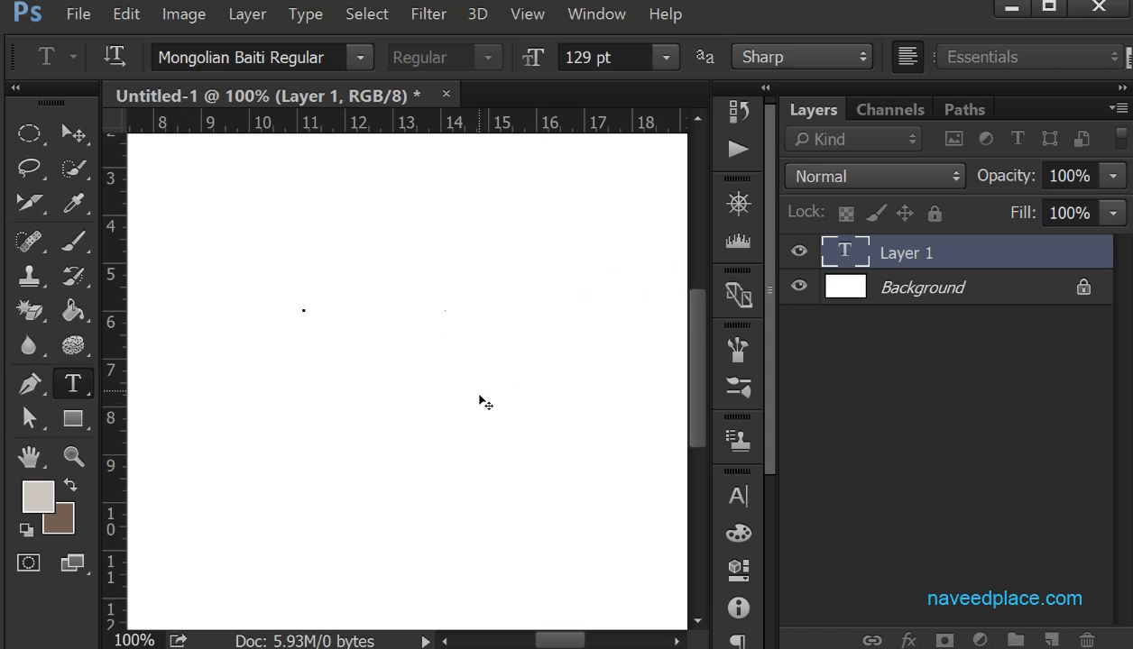
key(ctrl+z)
key(ctrl+z)
key(ctrl+z)
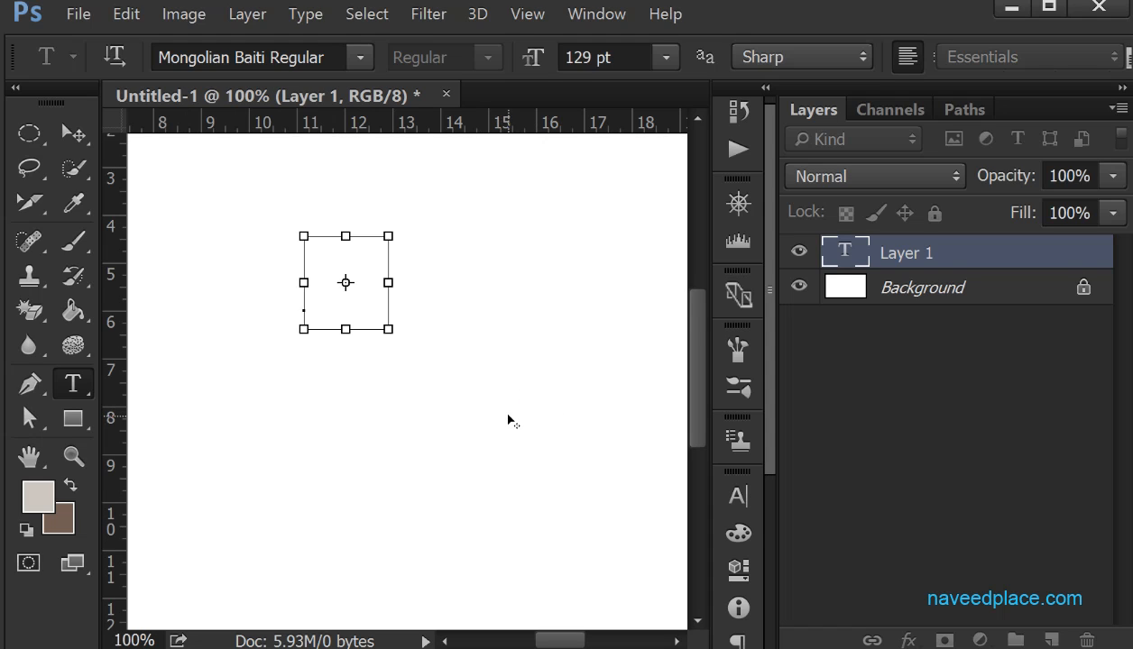
key(ctrl+alt+z)
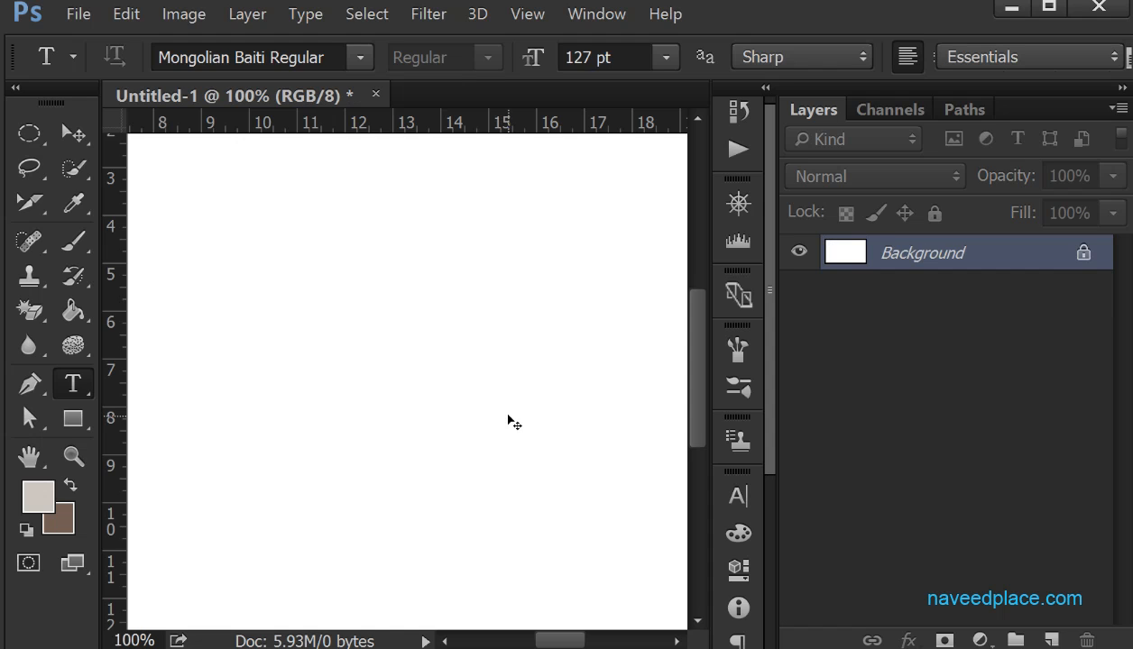
key(ctrl+alt+z)
key(ctrl+alt+z)
Add horizontal point text with the presenter's first name in capitals, inserting the missing letter E before the final letter.
right_click(73, 384)
click(180, 379)
click(170, 346)
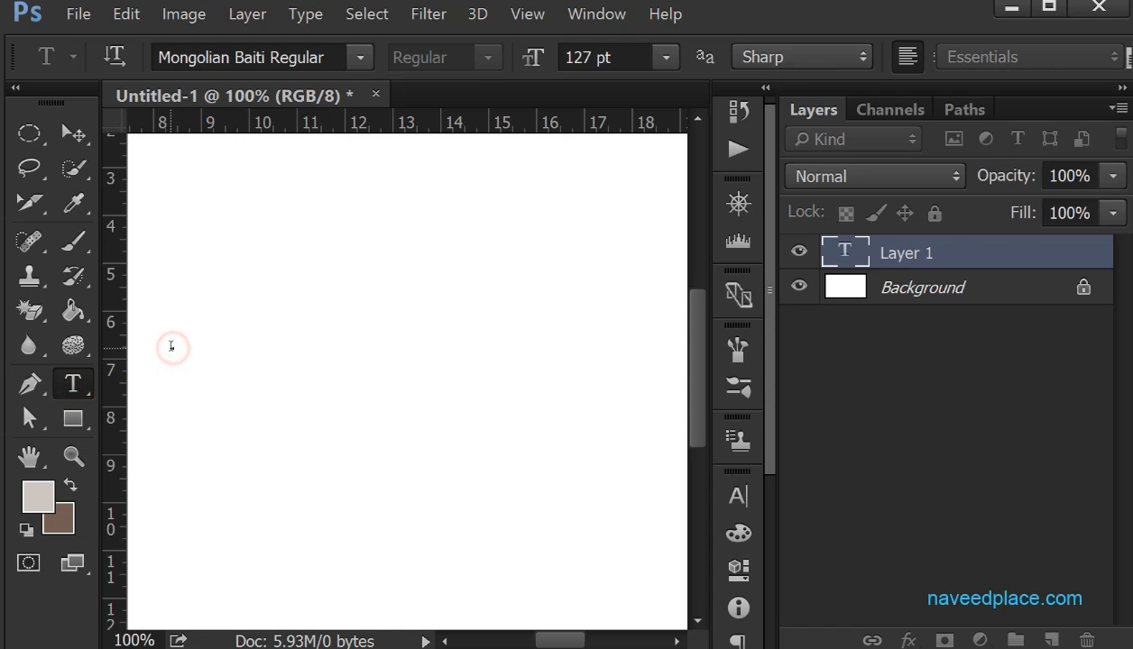
text(NAVED)
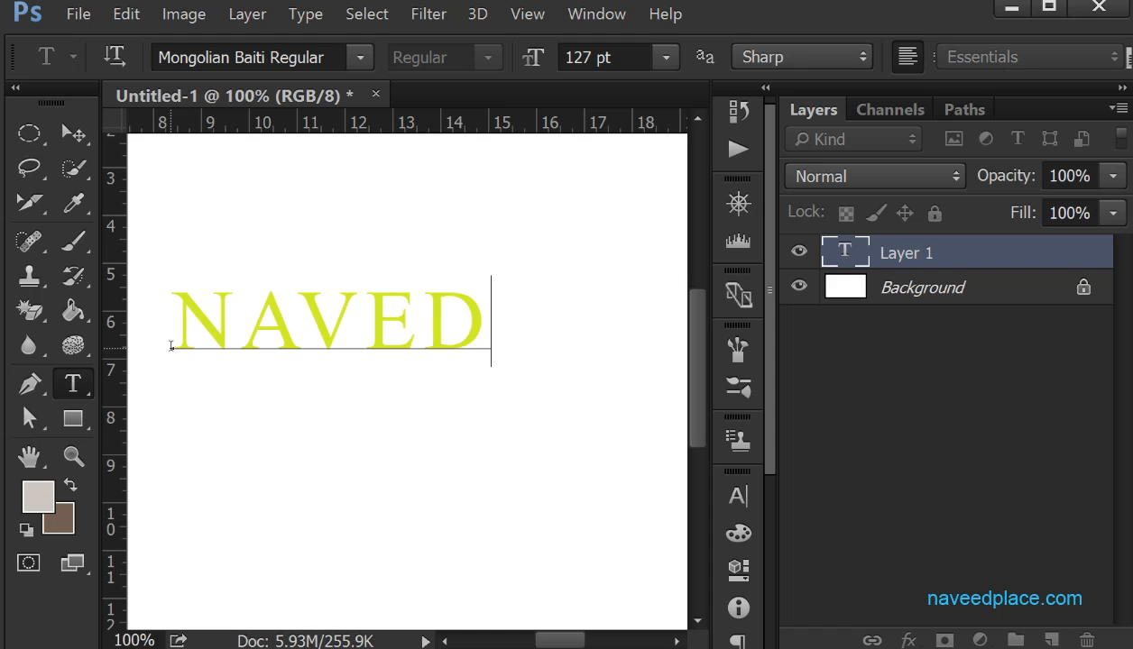
click(420, 327)
text(E)
Select the whole name text and set its anti-aliasing to Crisp.
drag(544, 322, 174, 304)
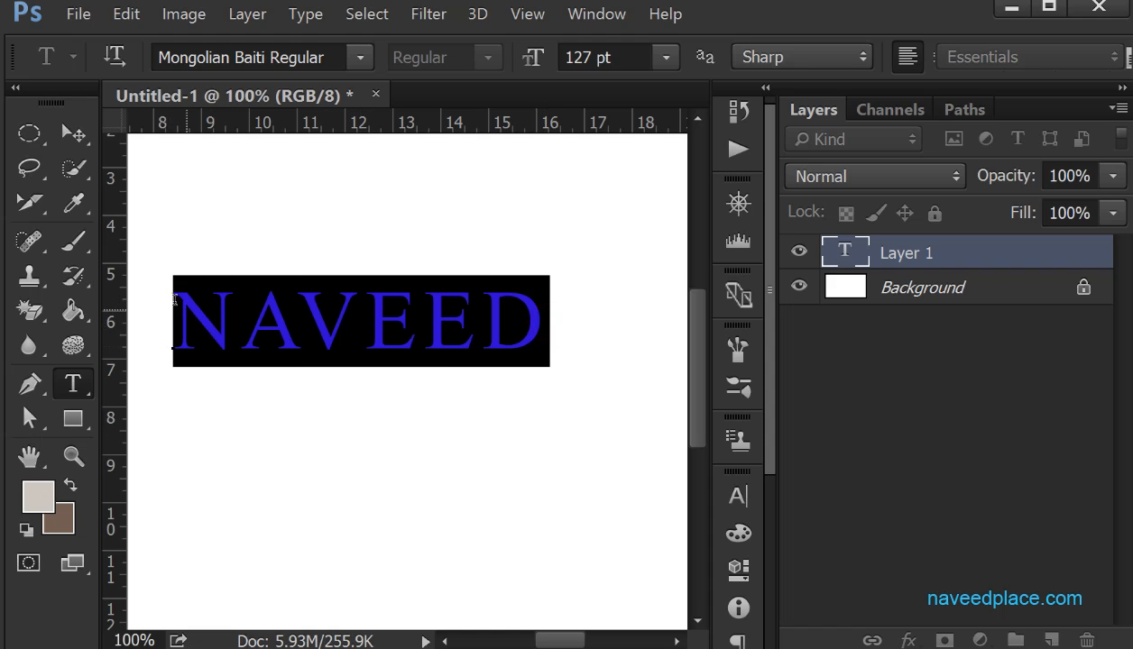
click(306, 14)
mouse_move(314, 88)
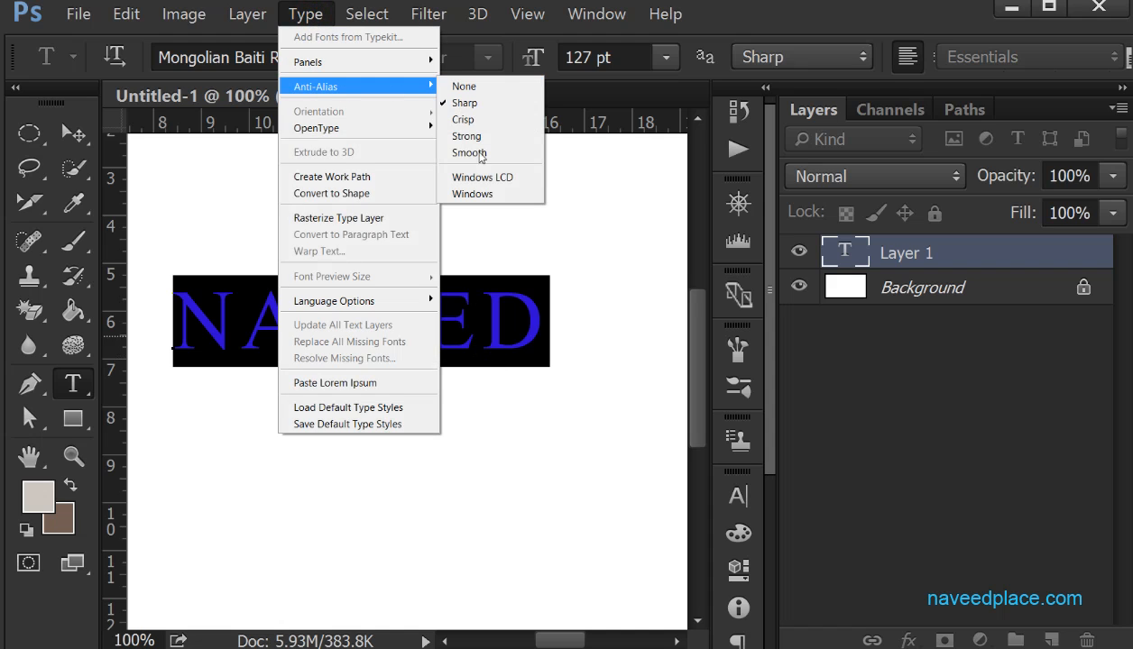
click(464, 120)
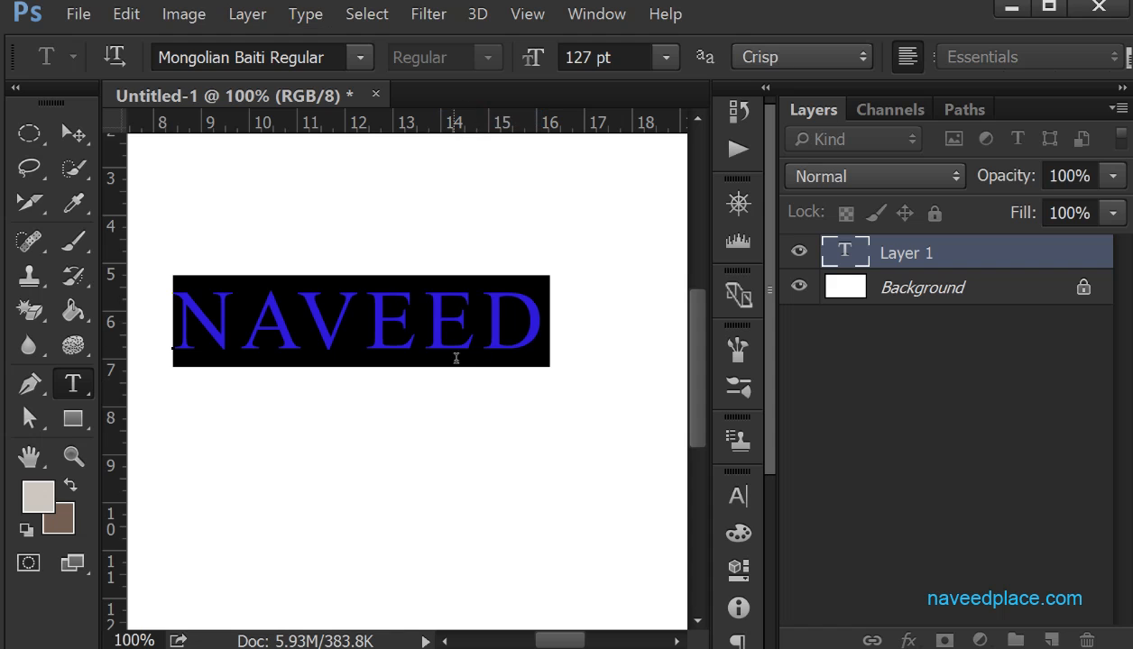
Try the Strong and Smooth anti-aliasing methods on the selected text.
click(305, 13)
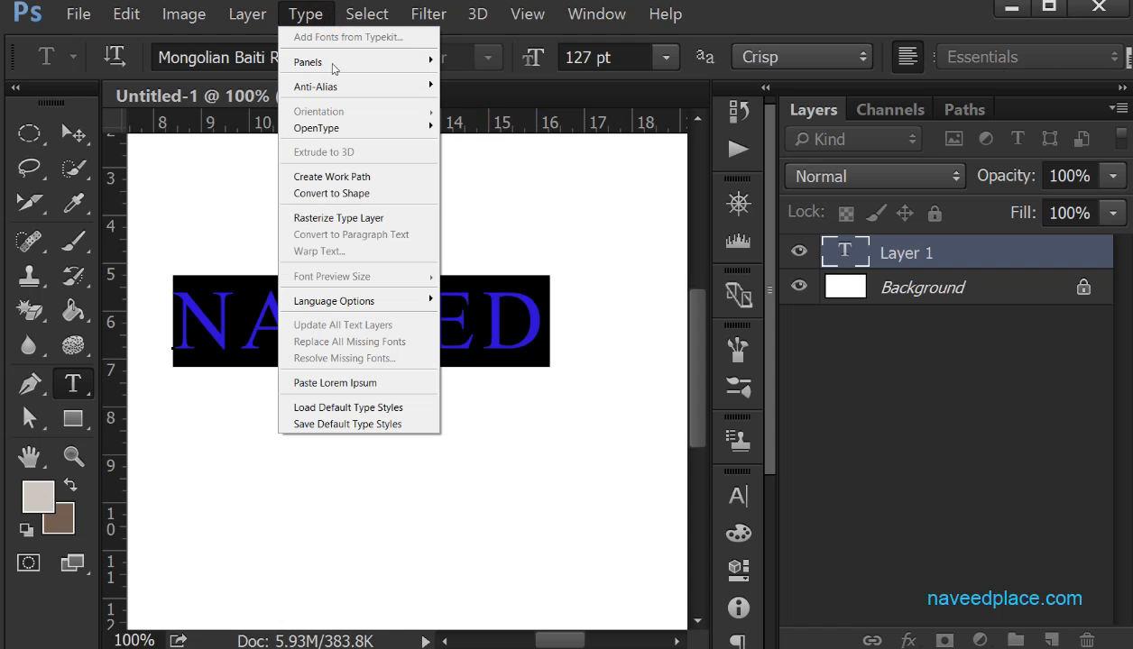
mouse_move(390, 87)
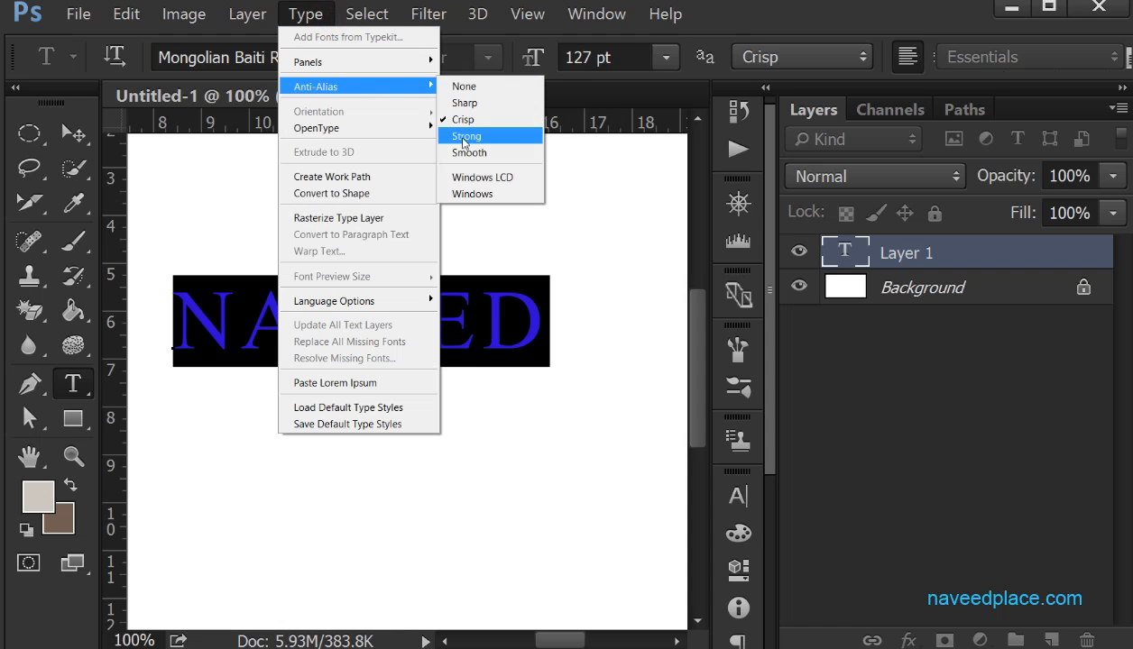
click(454, 137)
click(304, 14)
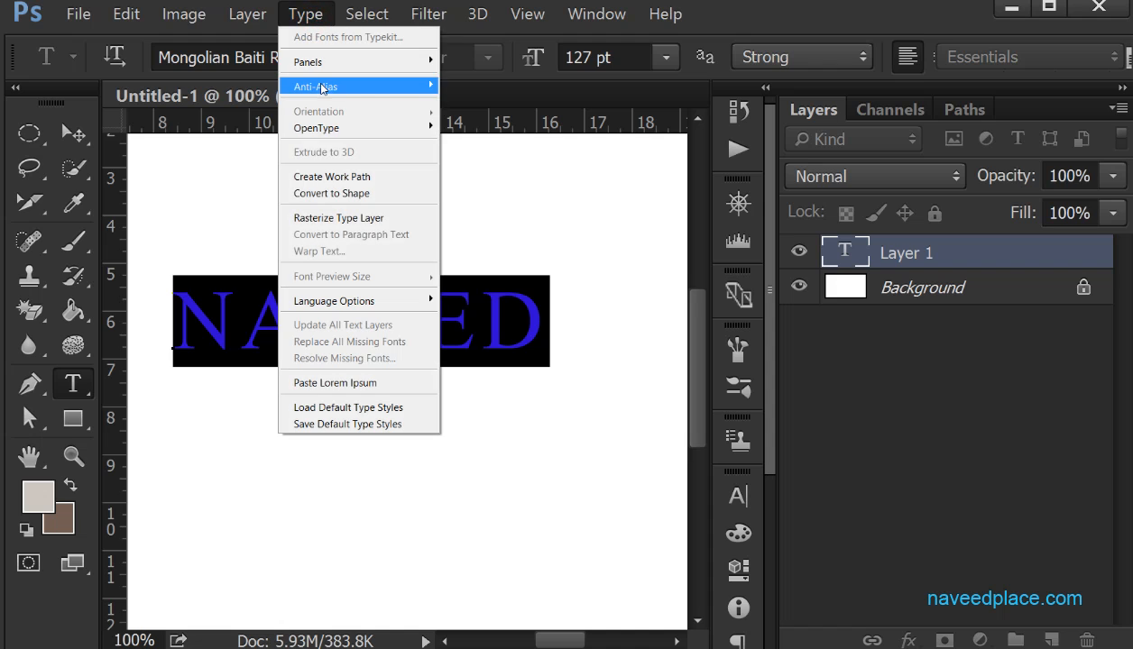
mouse_move(326, 89)
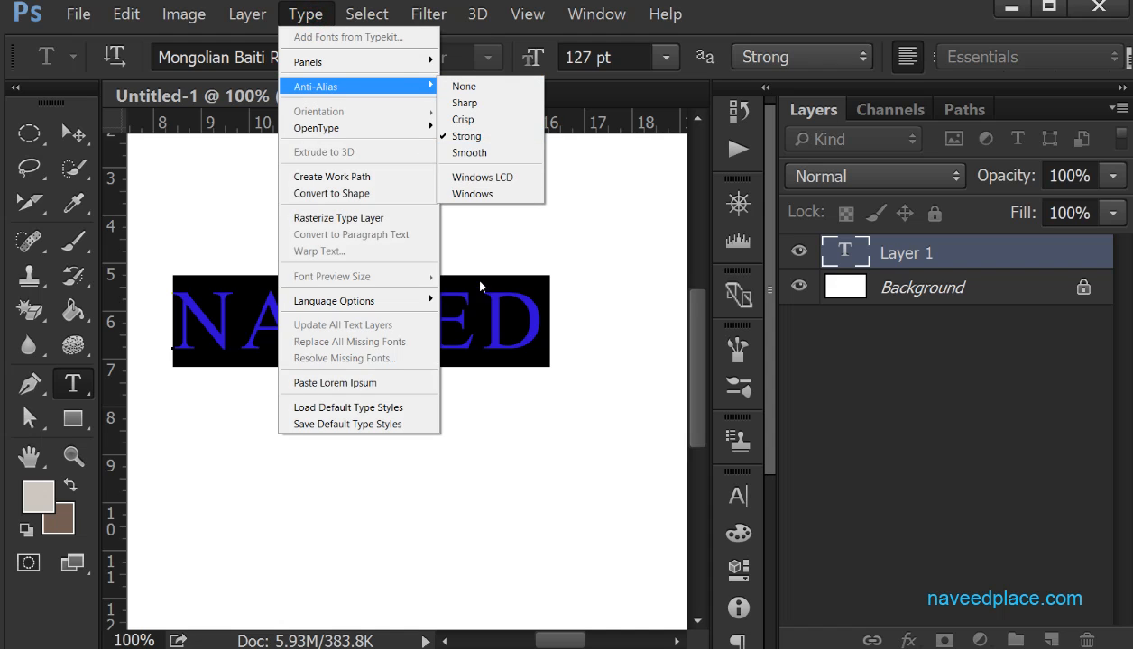
click(488, 155)
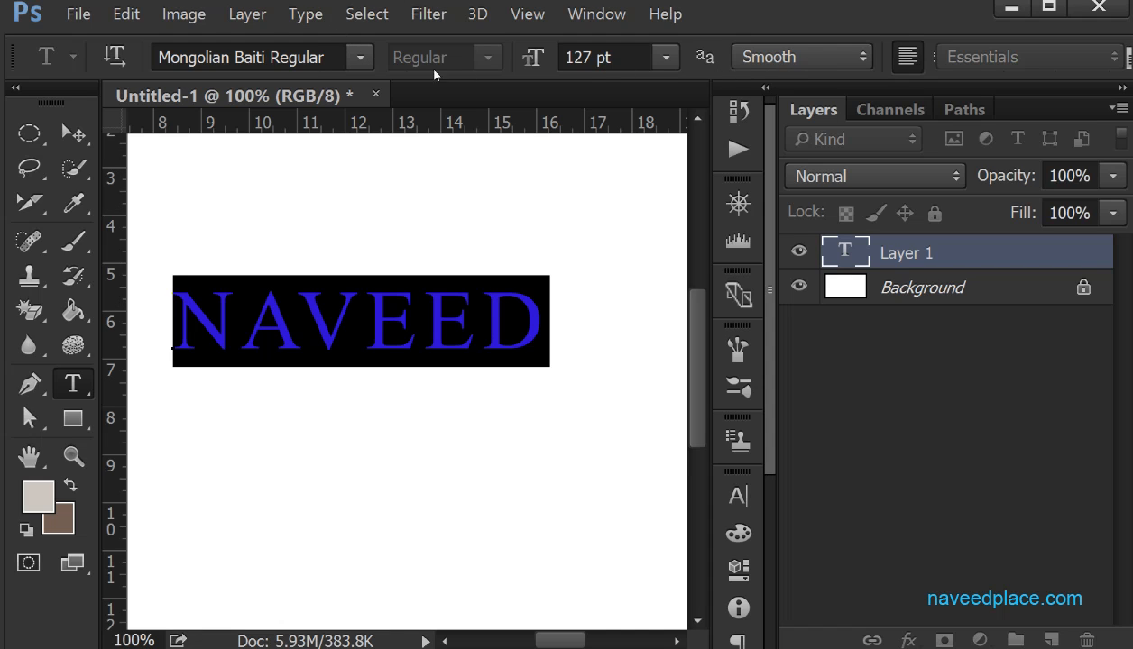
Set the selected text's anti-aliasing to Sharp.
click(792, 61)
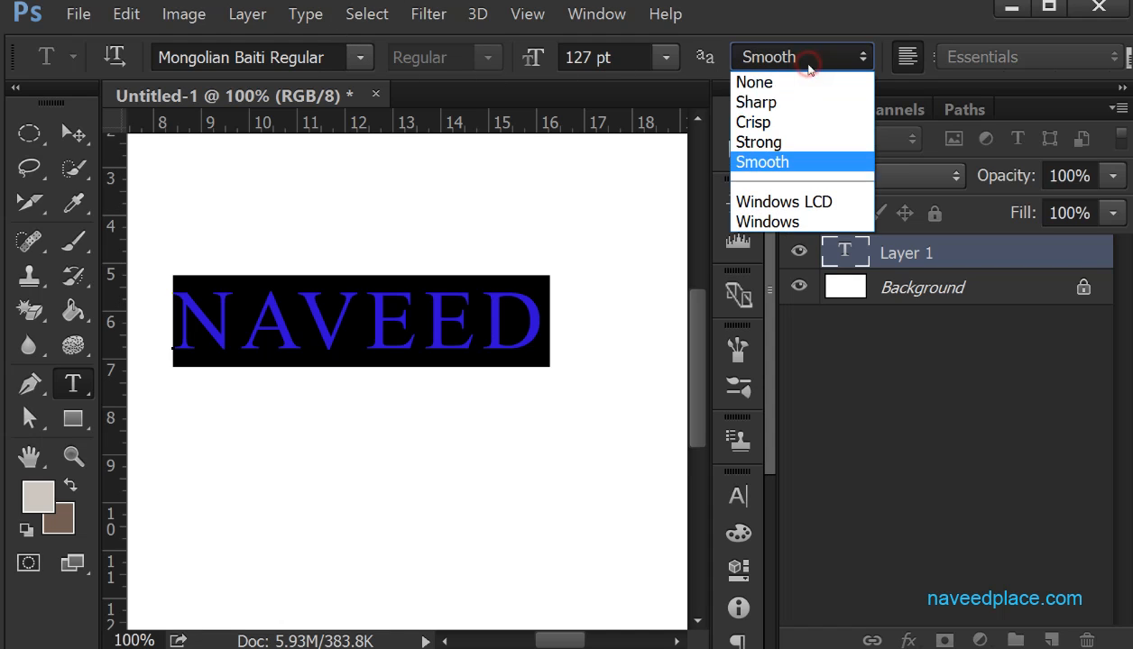
click(795, 99)
click(792, 59)
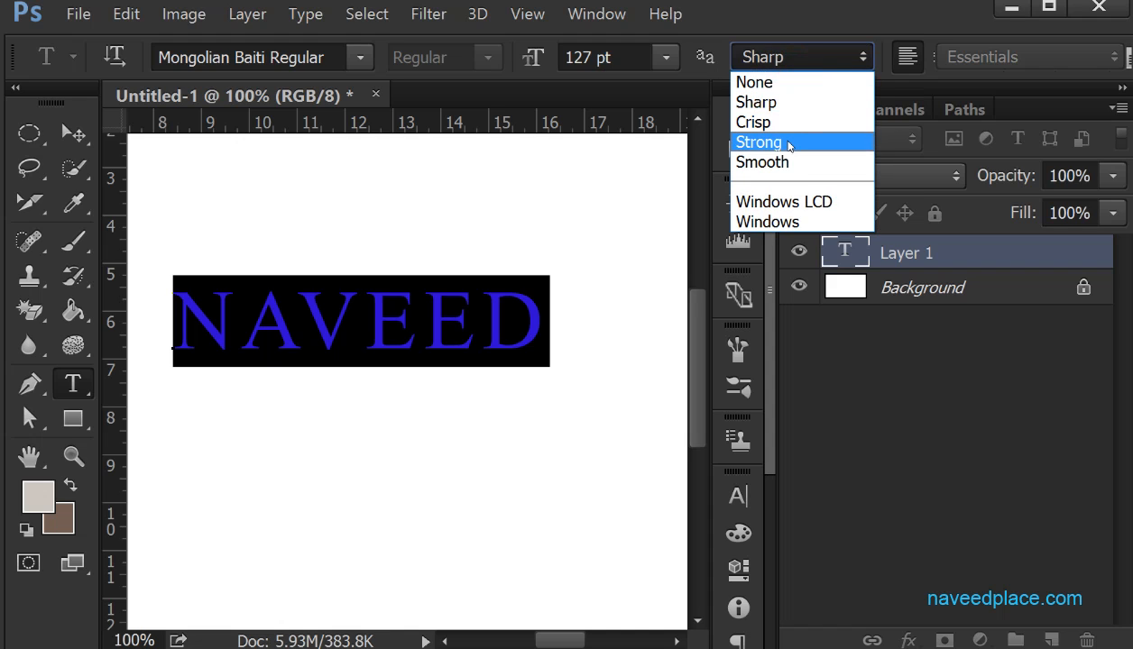
click(306, 25)
Commit the text edit and change the text layer's orientation to Vertical.
click(306, 18)
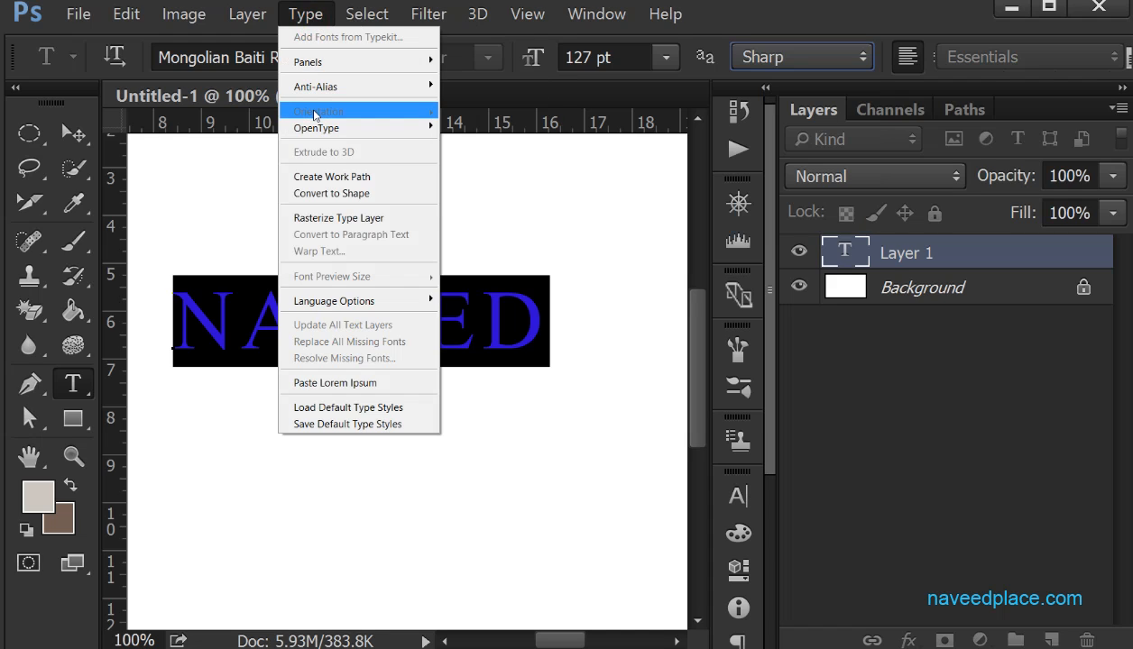
click(545, 249)
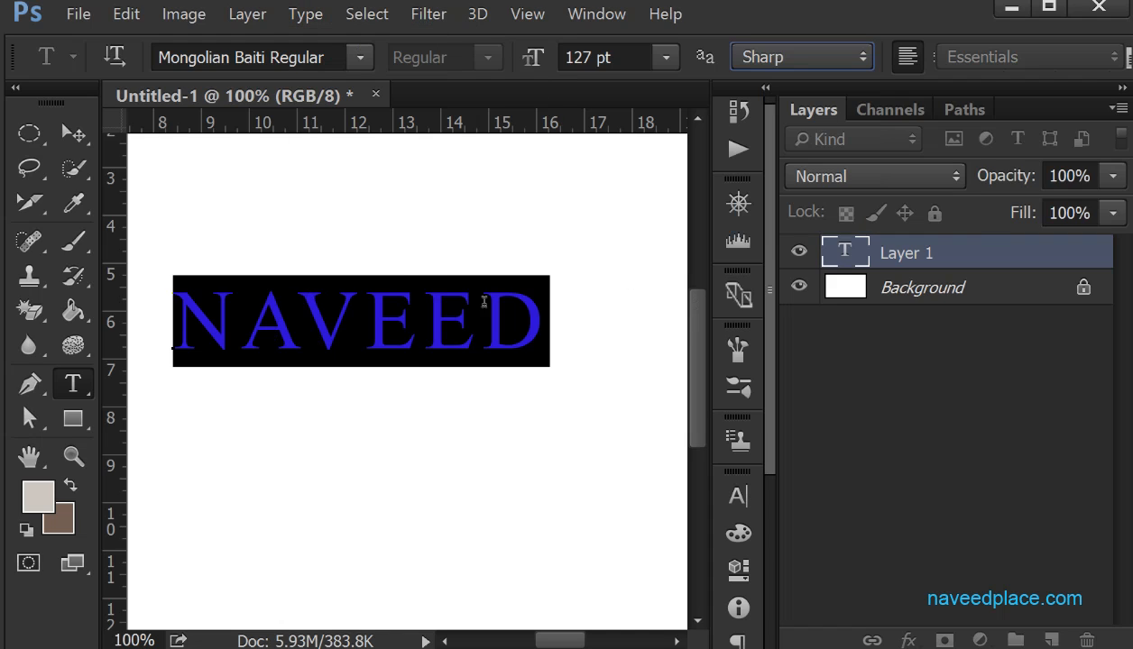
click(885, 297)
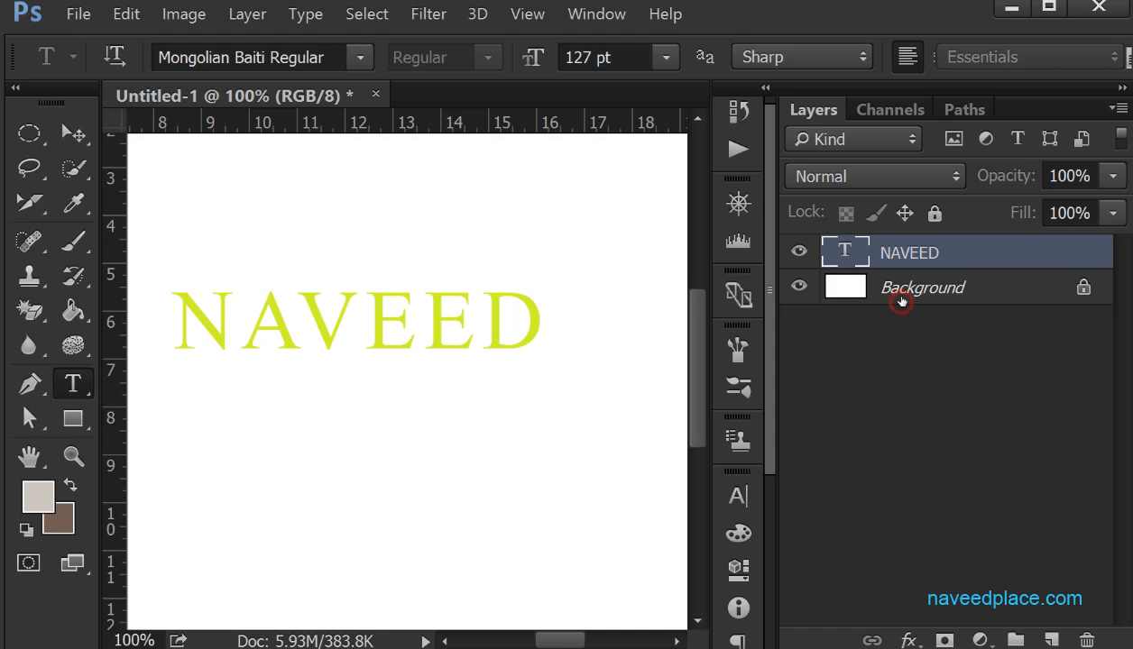
click(901, 260)
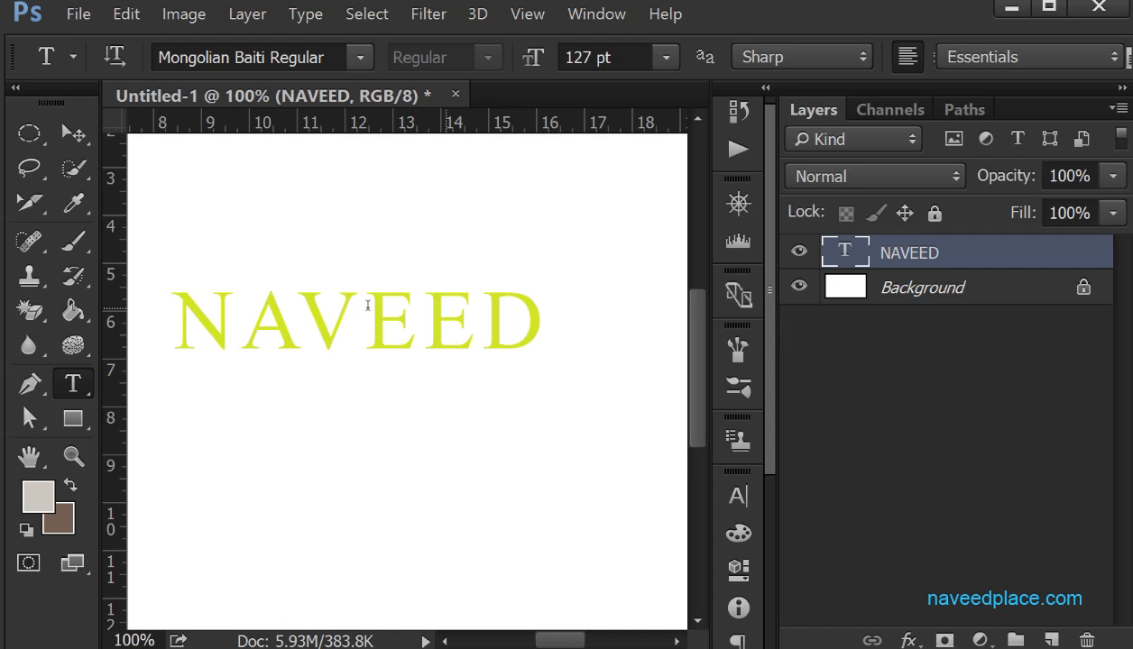
click(305, 15)
mouse_move(336, 120)
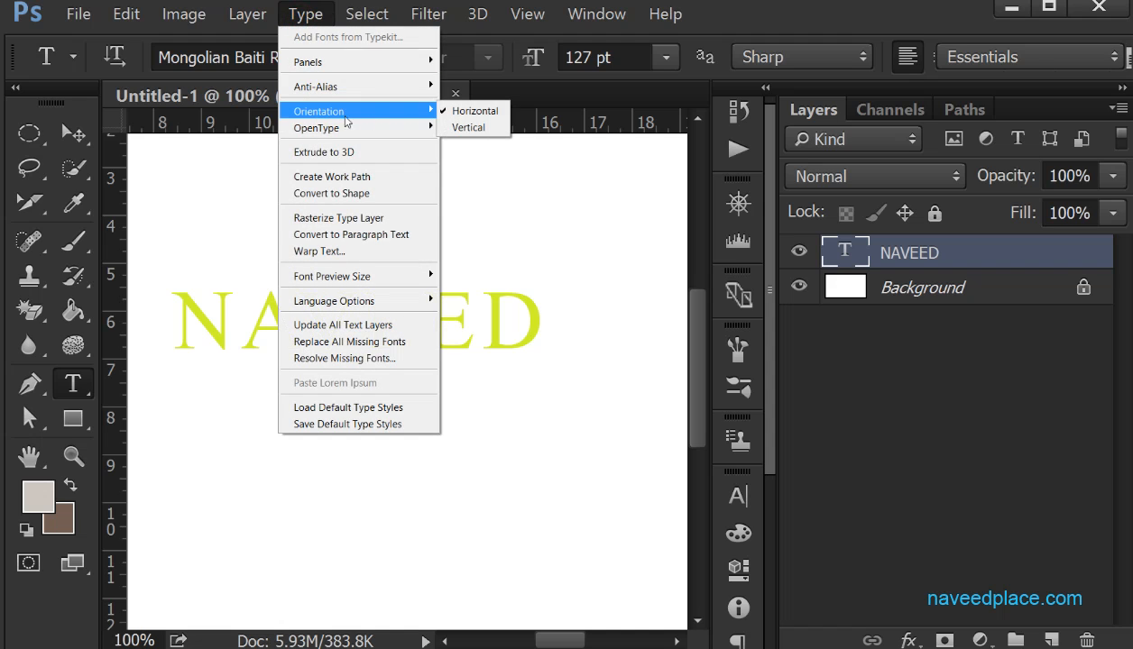
click(468, 128)
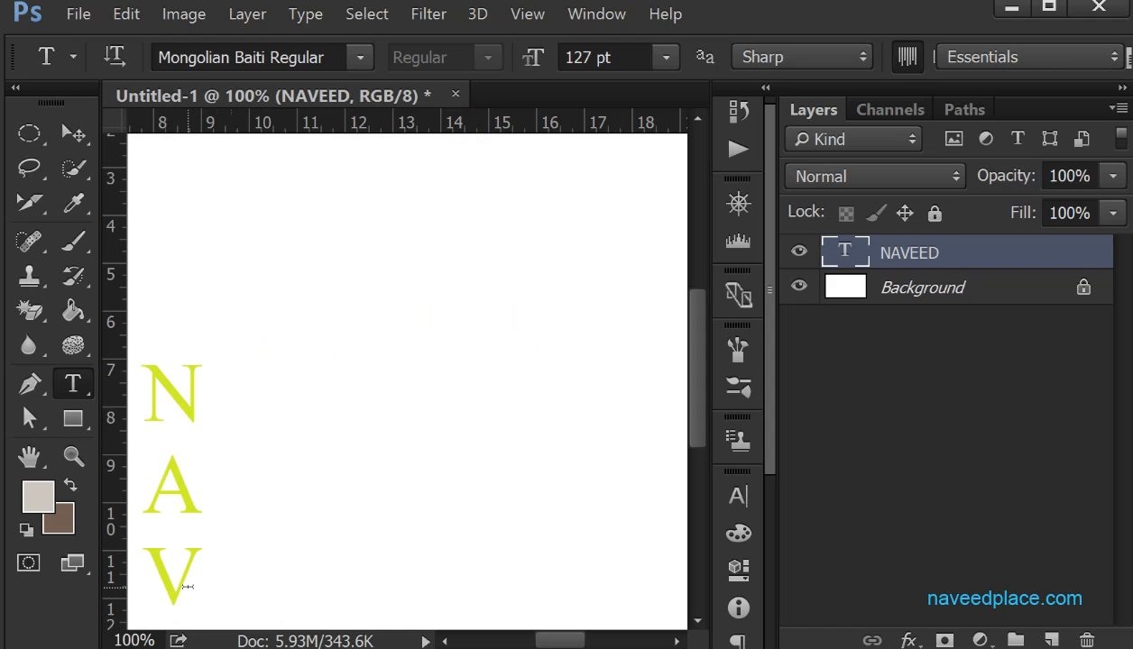
Change the text layer's orientation to Horizontal.
click(306, 16)
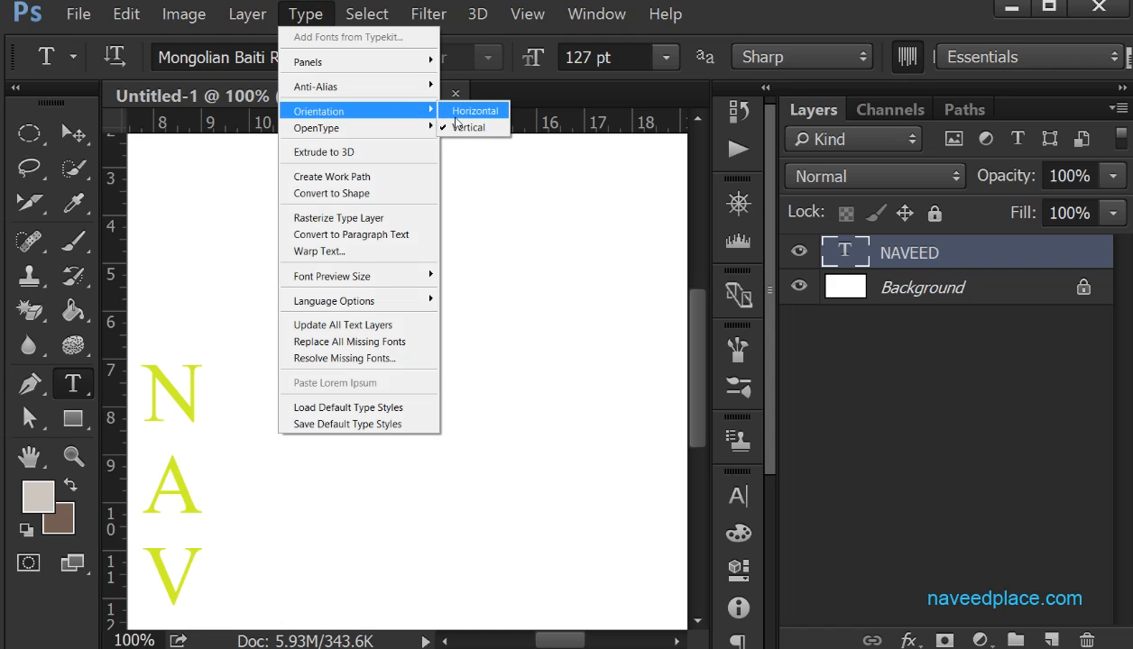
click(456, 119)
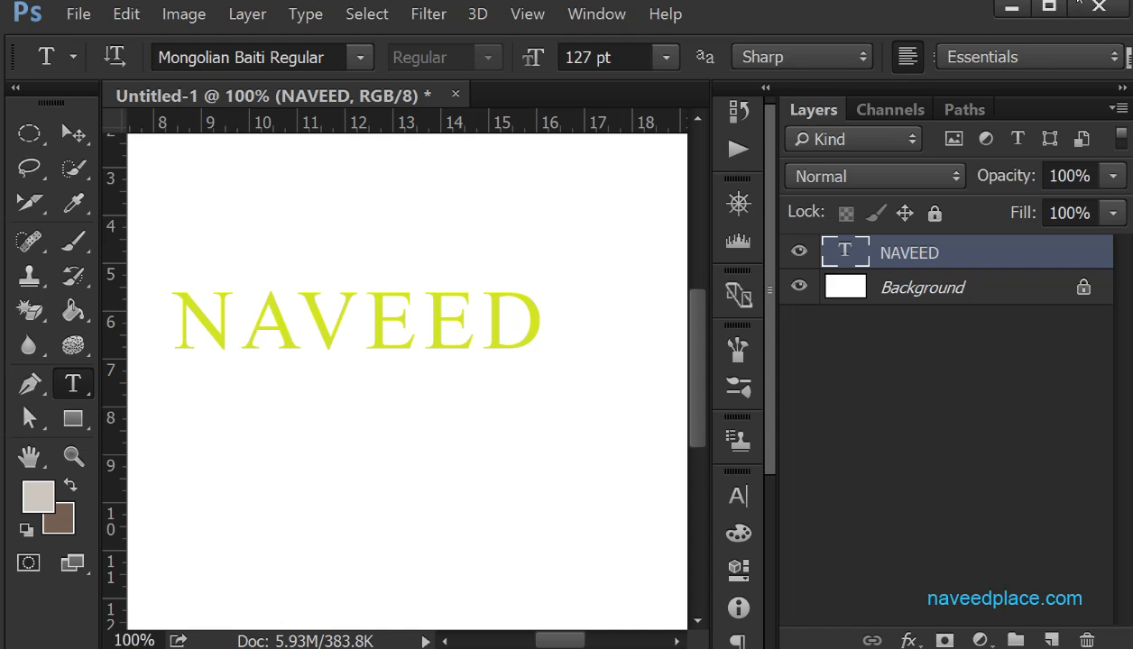
Extrude the text layer to 3D and accept switching to the 3D workspace.
click(306, 13)
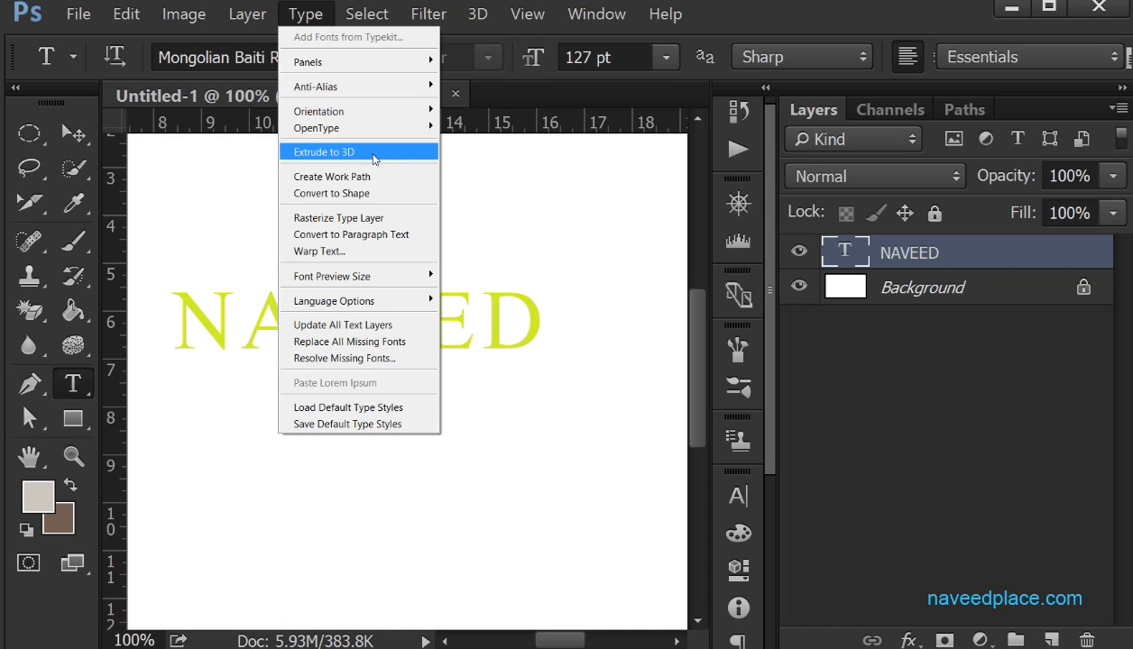
click(335, 152)
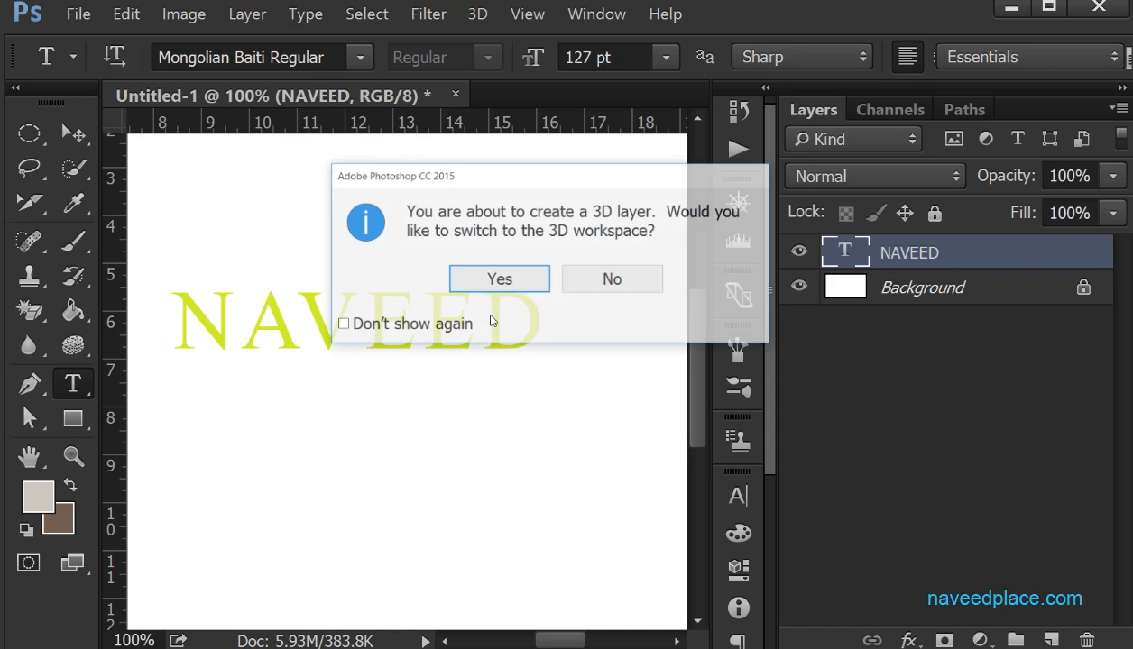
click(501, 280)
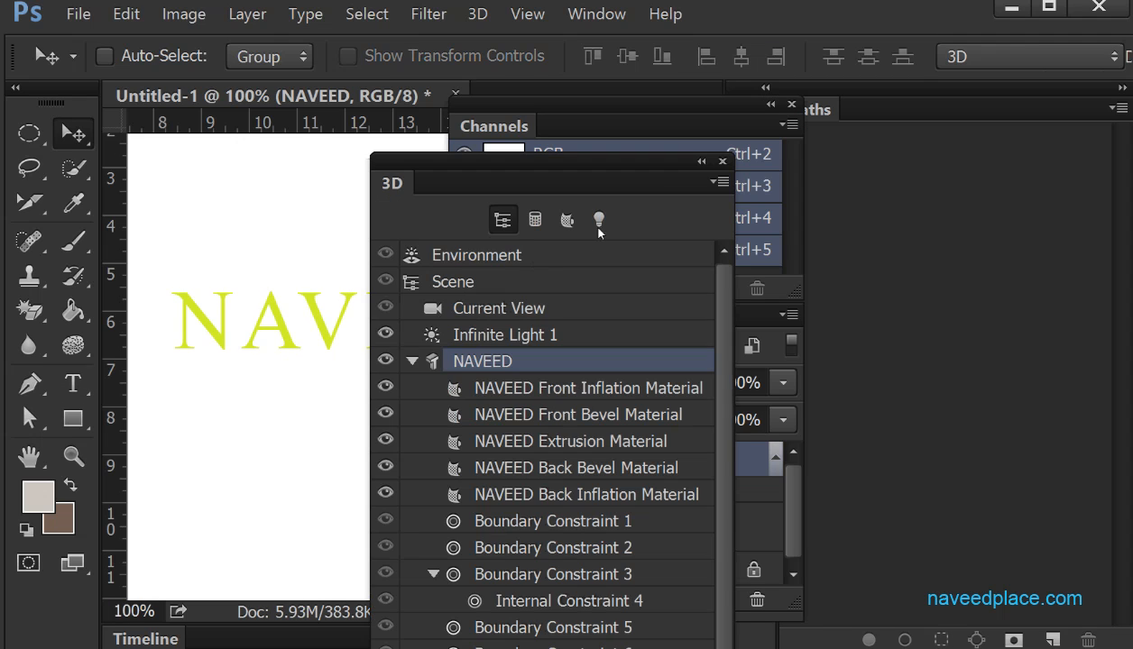
Move the 3D panel off the canvas, rotate the extruded text to view its depth, and close the panel.
drag(566, 159, 847, 149)
mouse_move(342, 270)
mouse_down()
mouse_move(295, 478)
mouse_move(245, 302)
mouse_up()
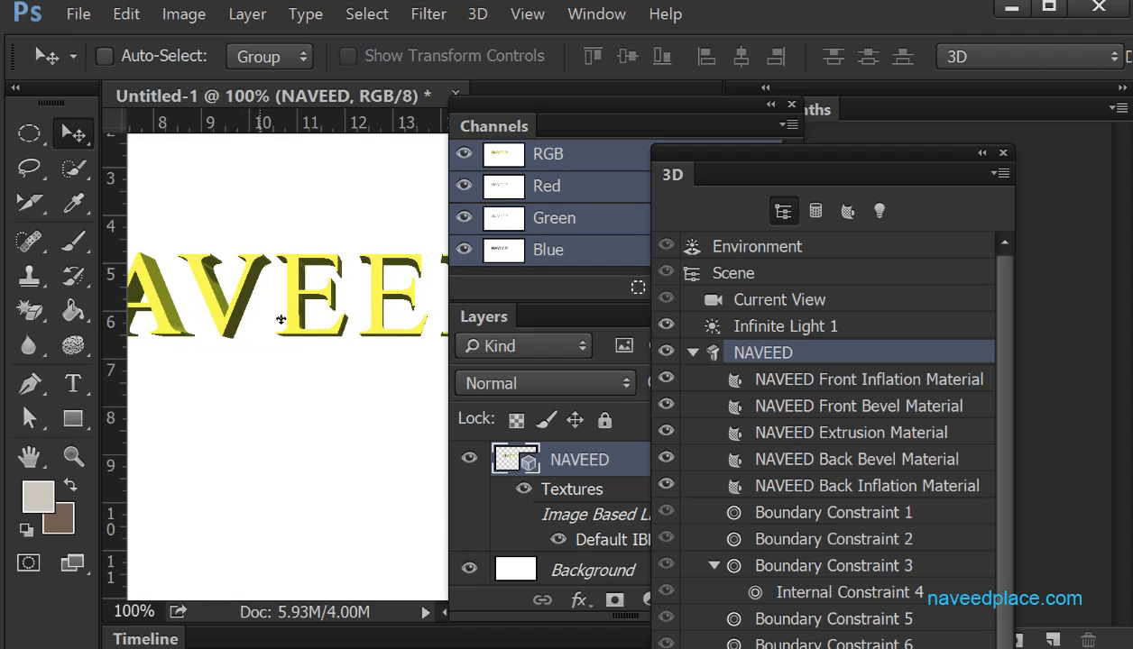
mouse_move(333, 218)
mouse_down()
mouse_move(337, 349)
mouse_move(326, 149)
mouse_move(324, 371)
mouse_move(324, 176)
mouse_up()
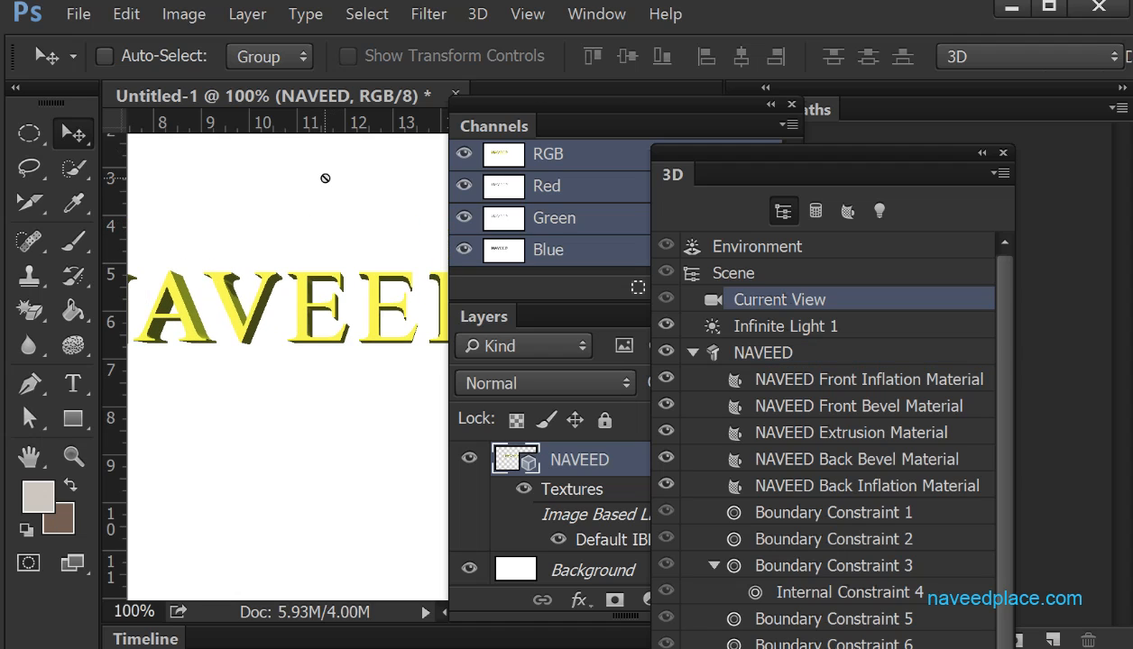
click(1002, 153)
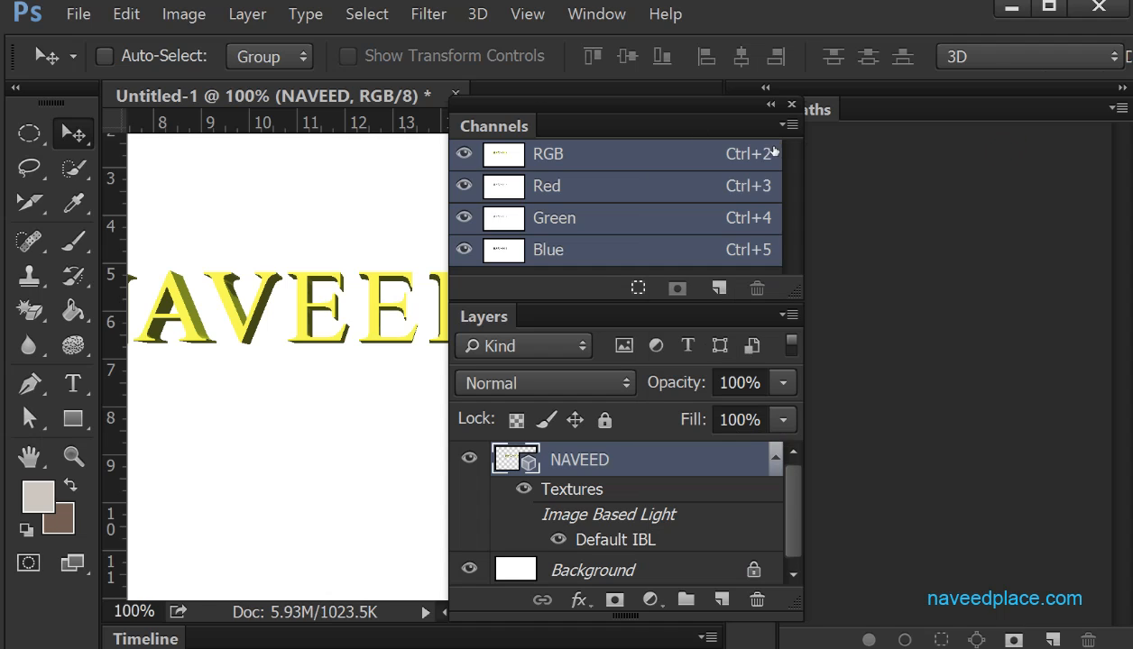
Close the document without saving and create a new blank document.
click(306, 15)
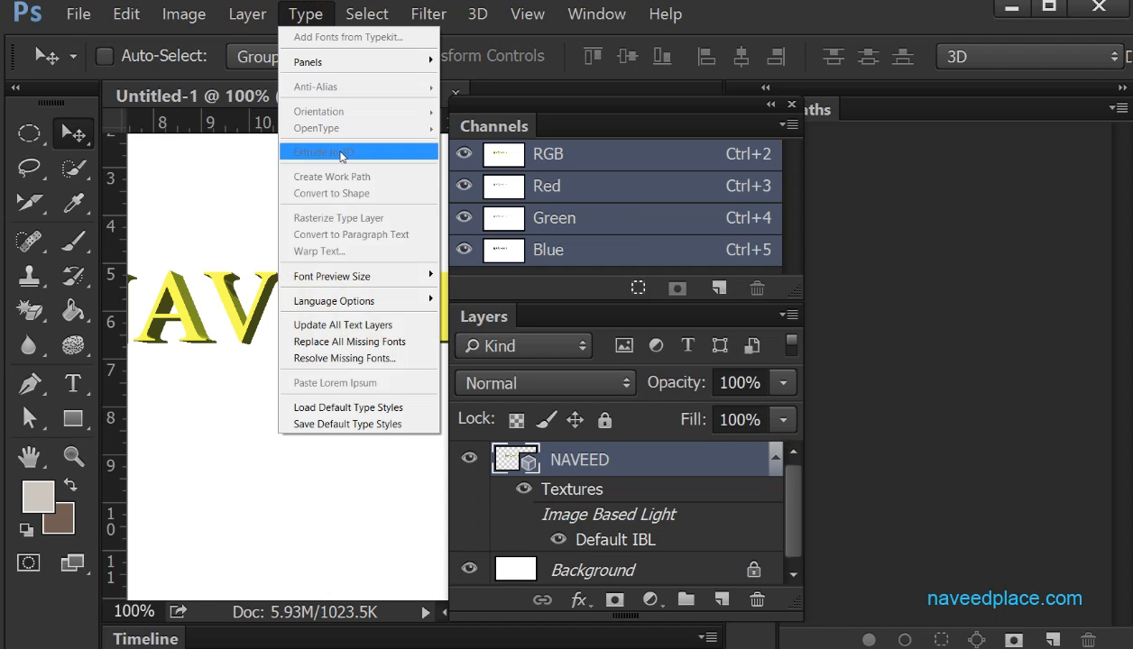
click(196, 384)
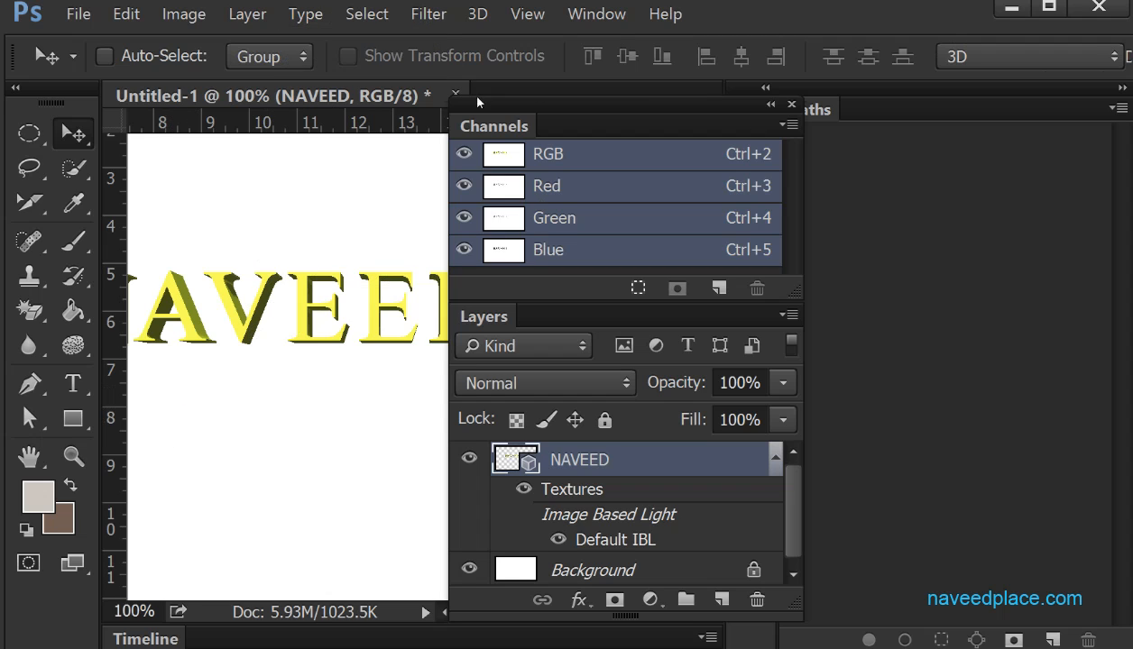
right_click(375, 95)
click(401, 119)
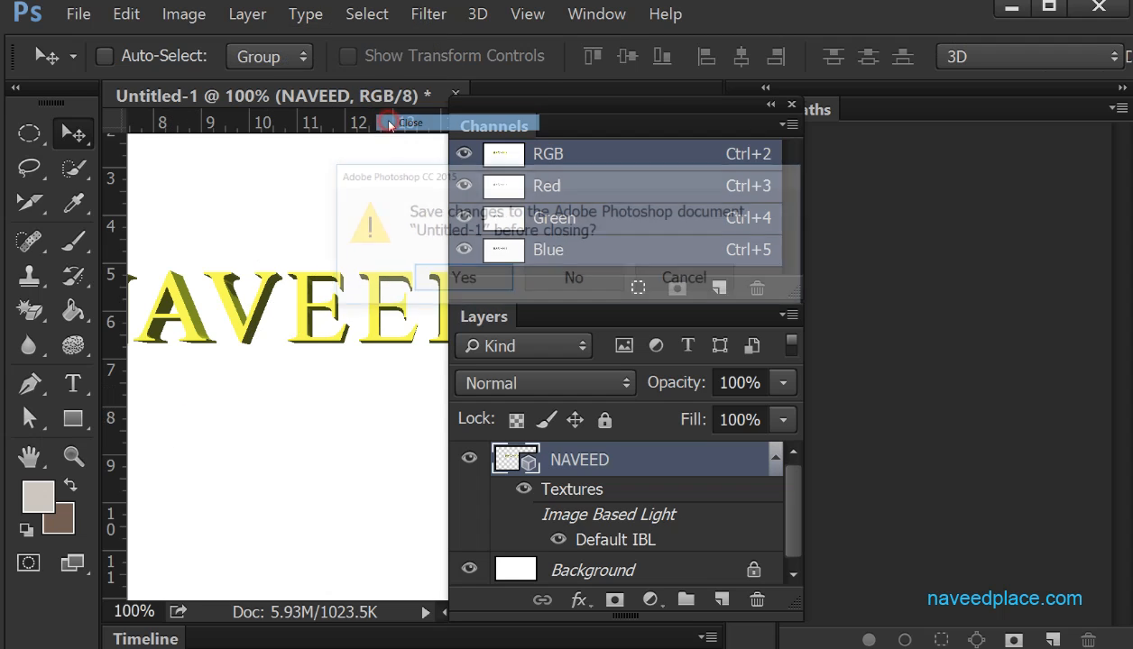
click(577, 277)
click(78, 14)
click(80, 34)
click(663, 74)
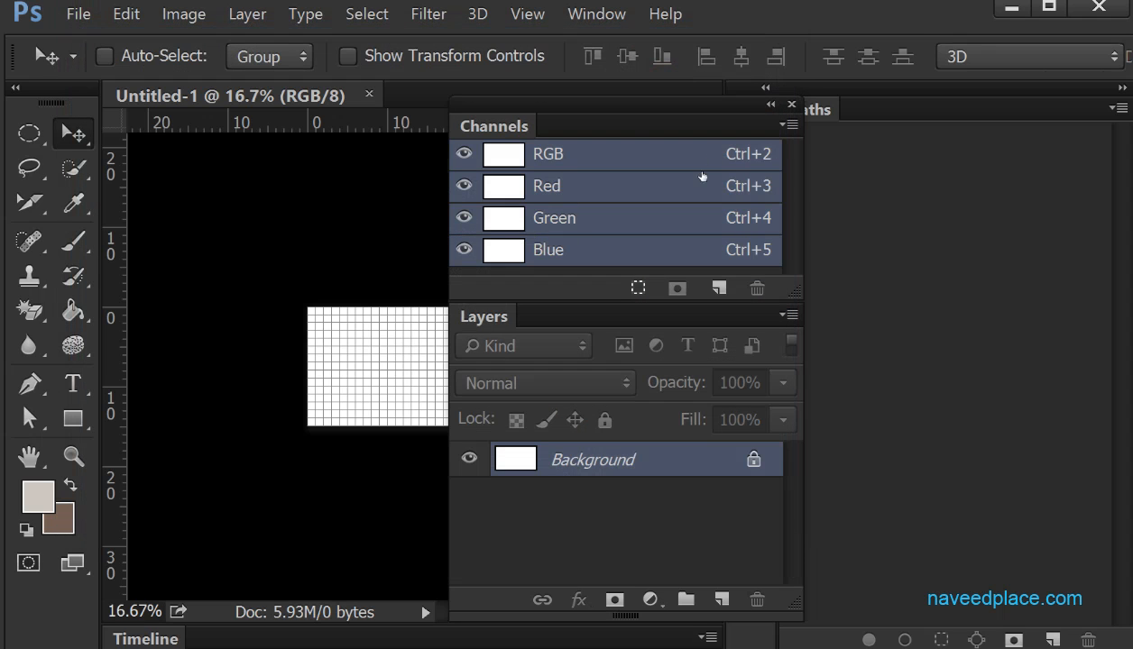
Close the floating Channels and Layers panels and turn off Extras to hide the grid.
right_click(625, 124)
click(645, 145)
right_click(634, 132)
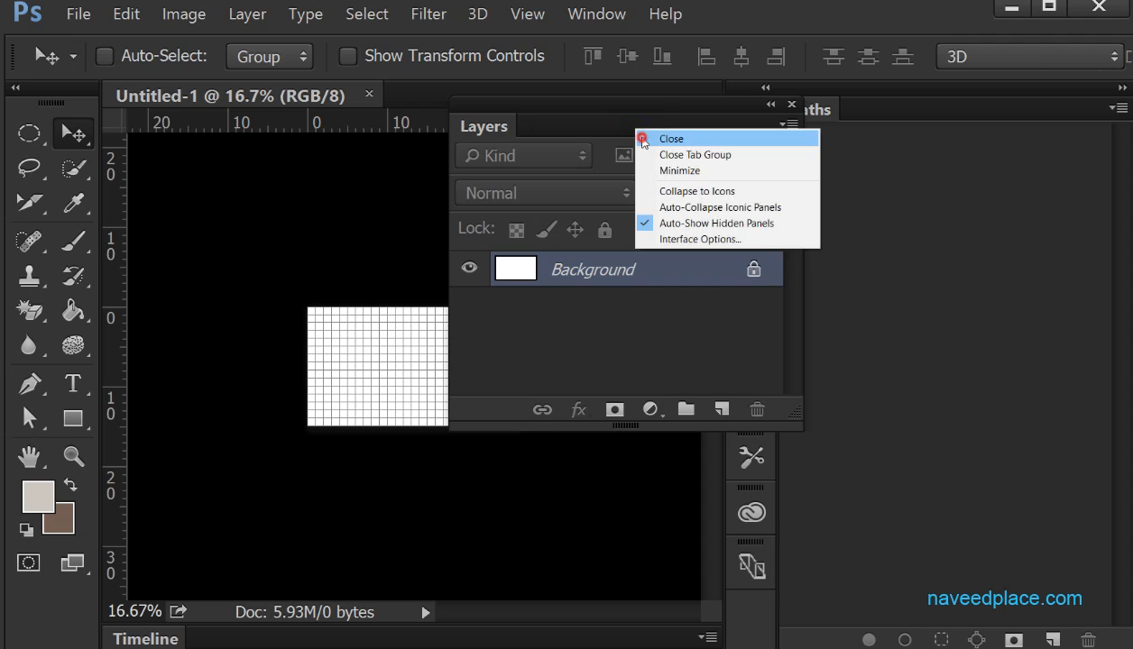
click(647, 135)
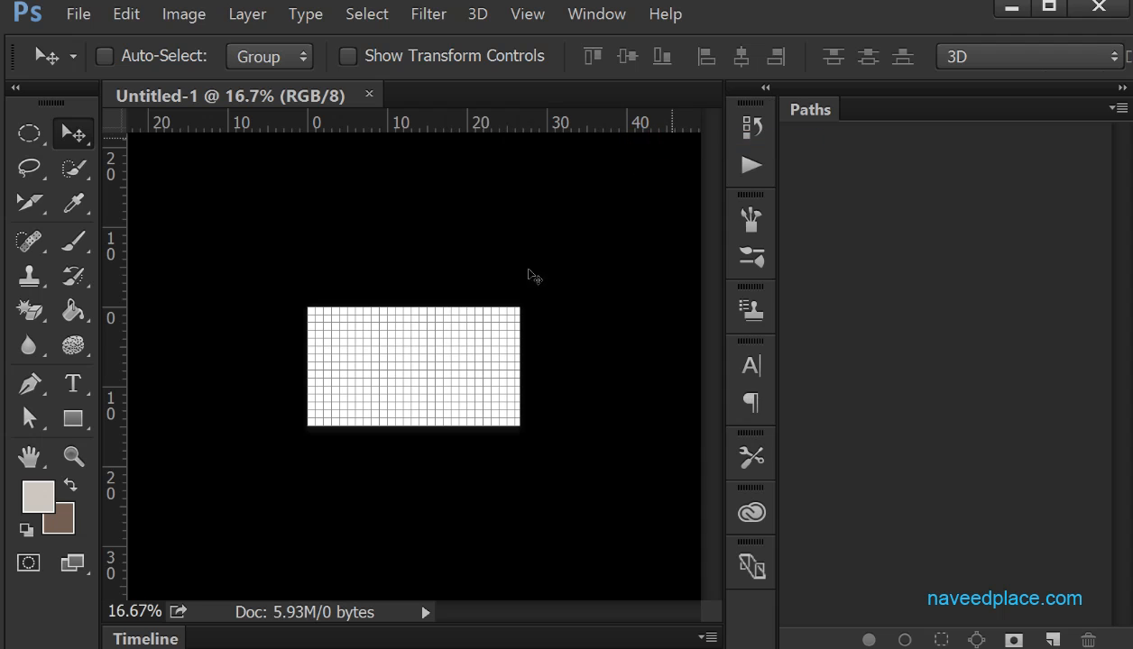
click(528, 15)
click(549, 302)
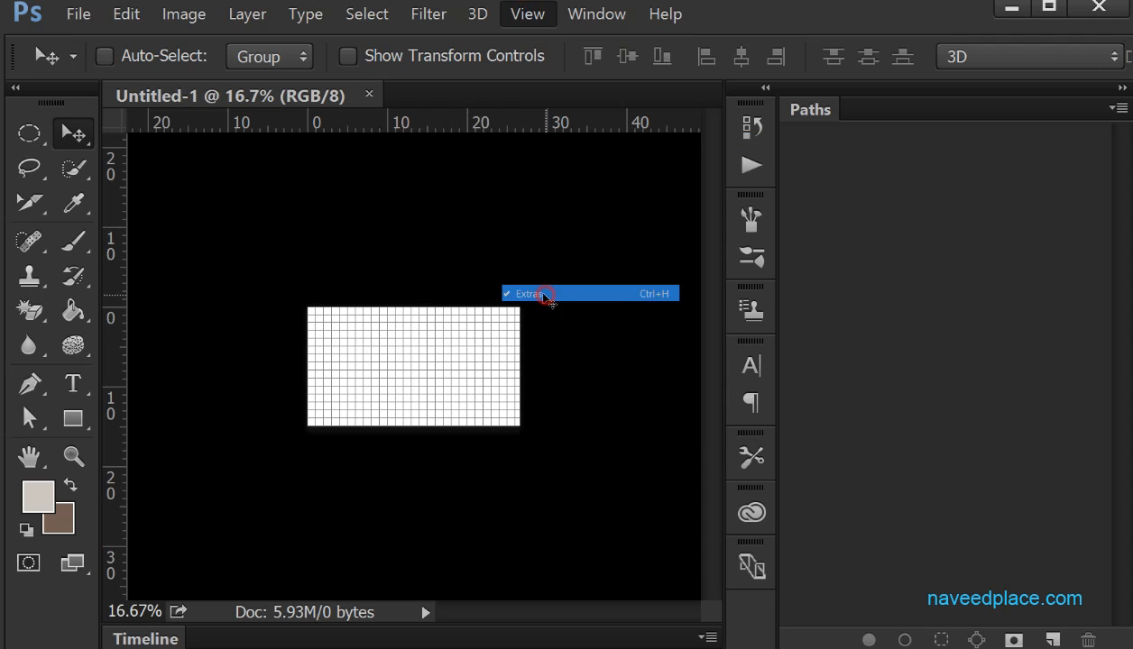
Add a horizontal text line with the sample name in capitals on the blank canvas.
click(304, 14)
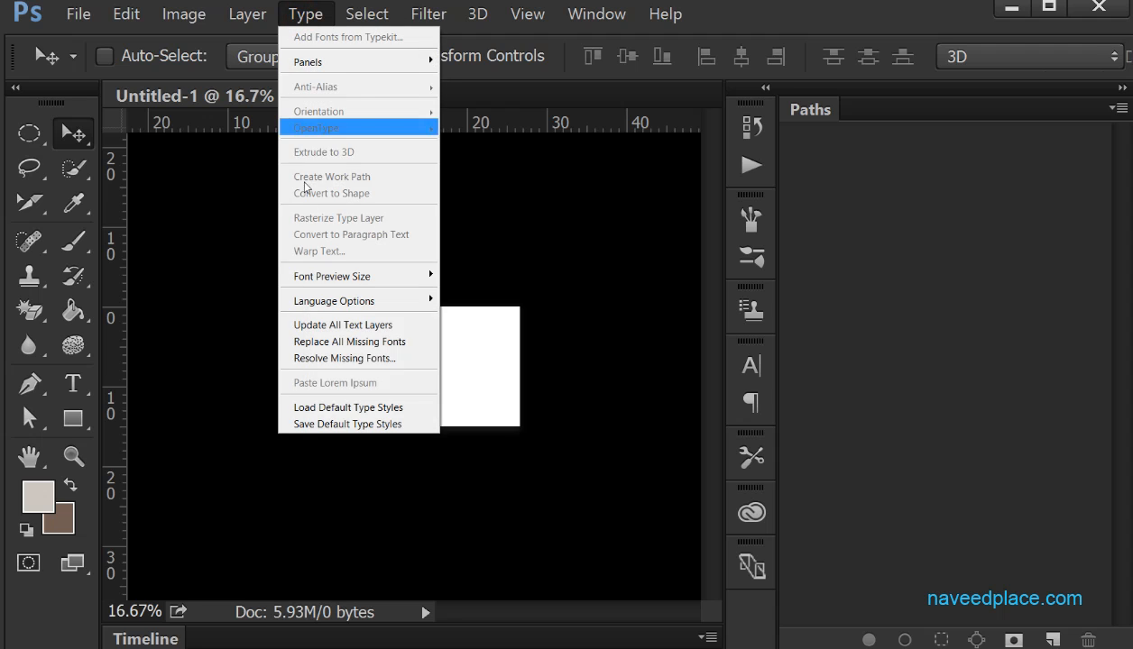
click(74, 383)
click(144, 384)
click(351, 359)
key(ctrl+plus)
key(ctrl+plus)
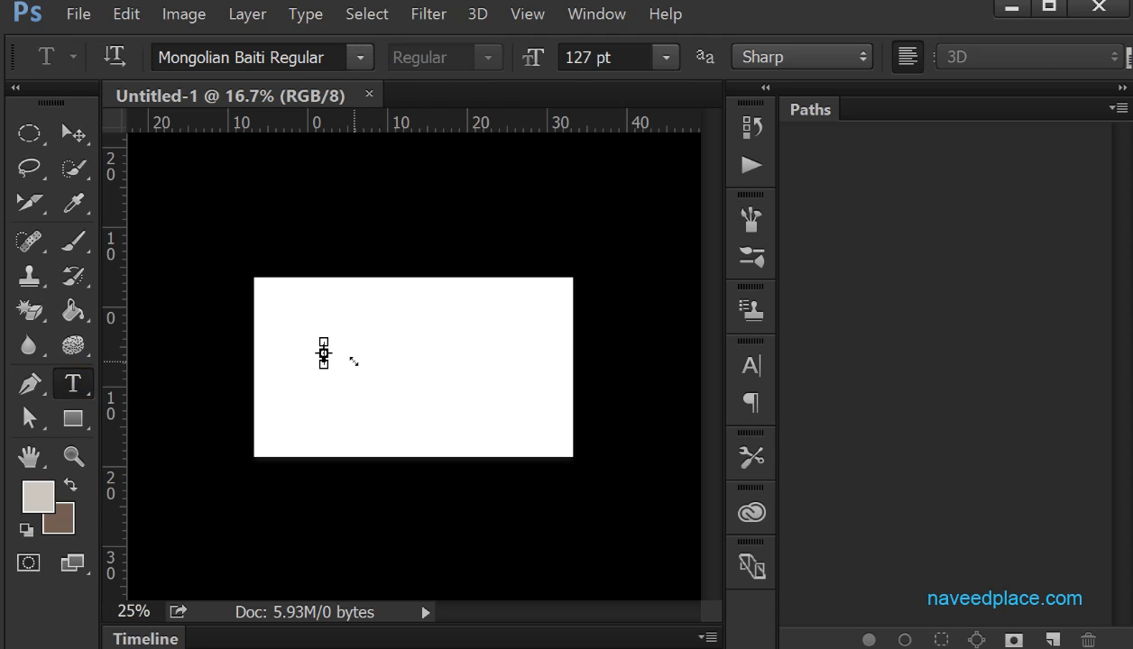
text(NAVEED)
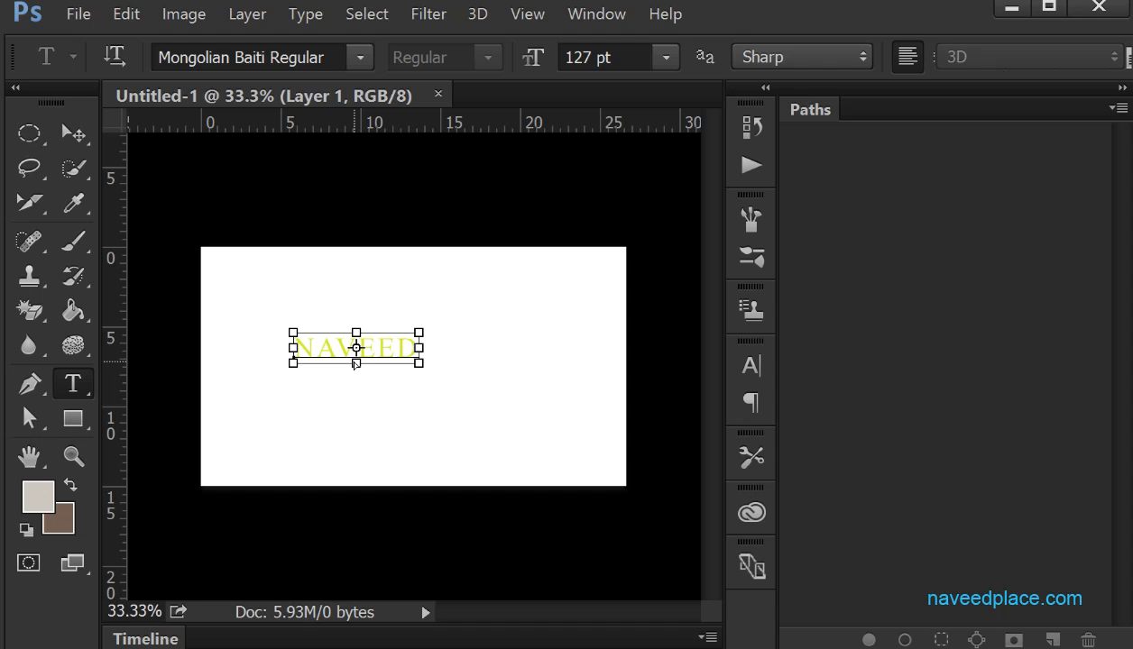
key(ctrl+plus)
key(ctrl+plus)
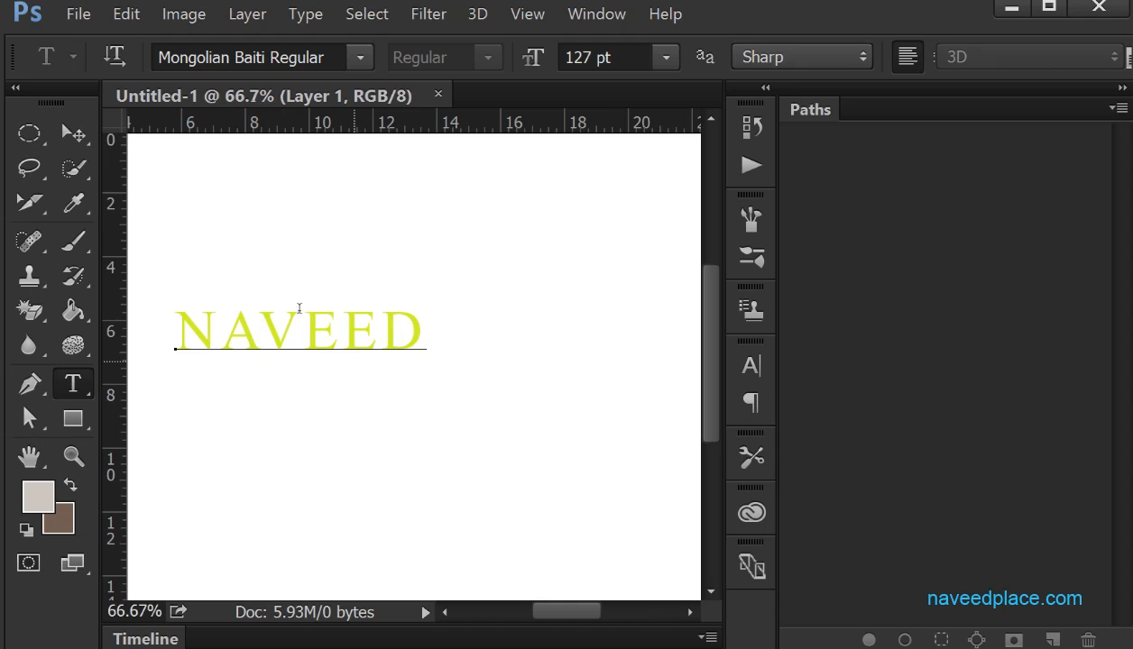
Select the whole text line and examine the type commands available for it.
drag(420, 331, 85, 335)
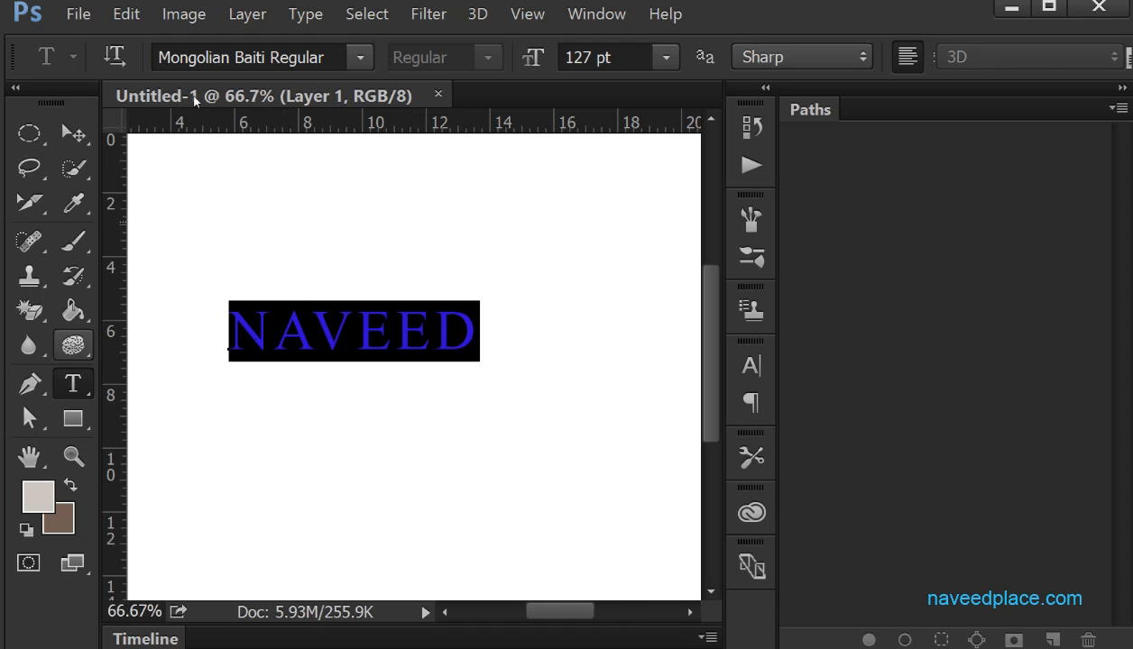
click(302, 15)
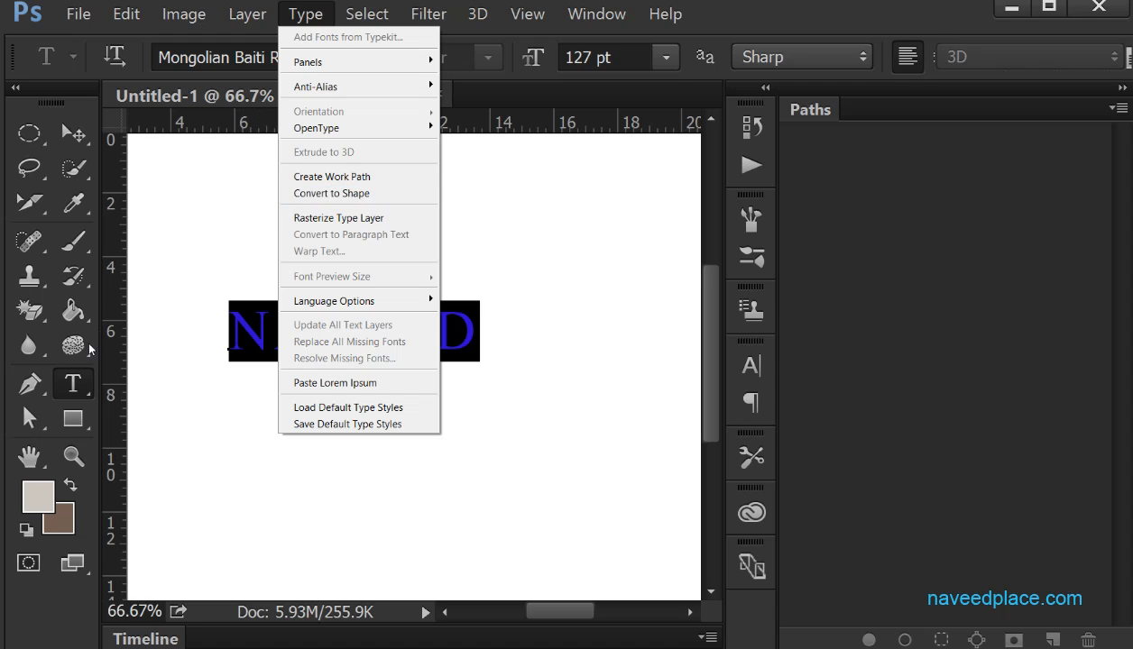
key(Escape)
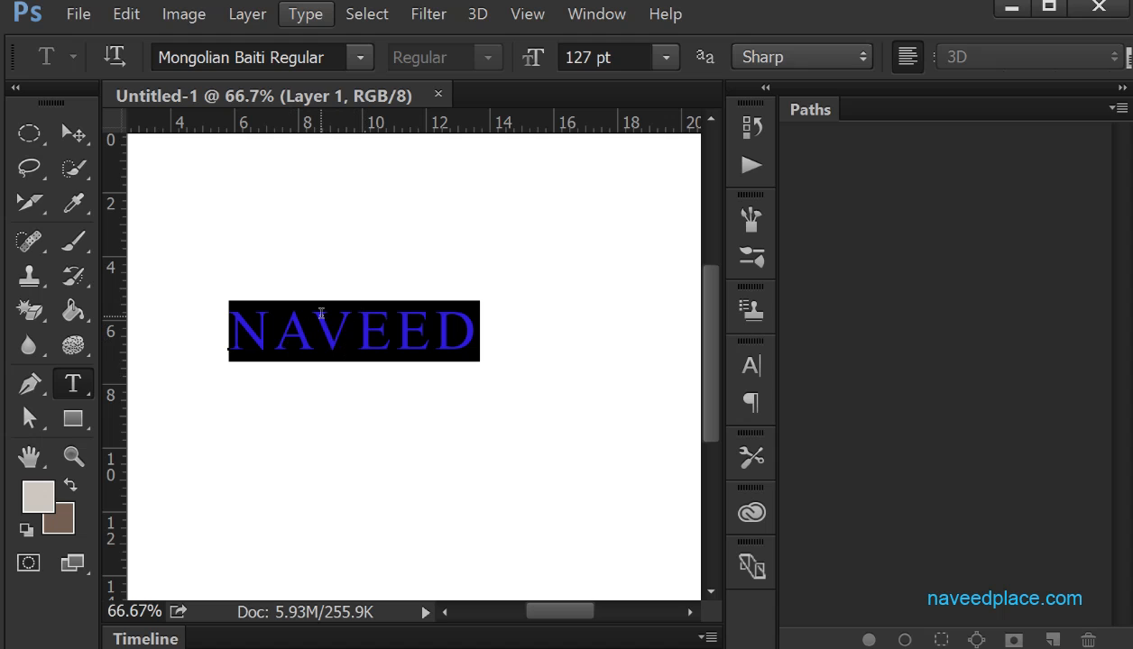
Try tracing the text's first letter with a four-point Pen tool path.
click(40, 387)
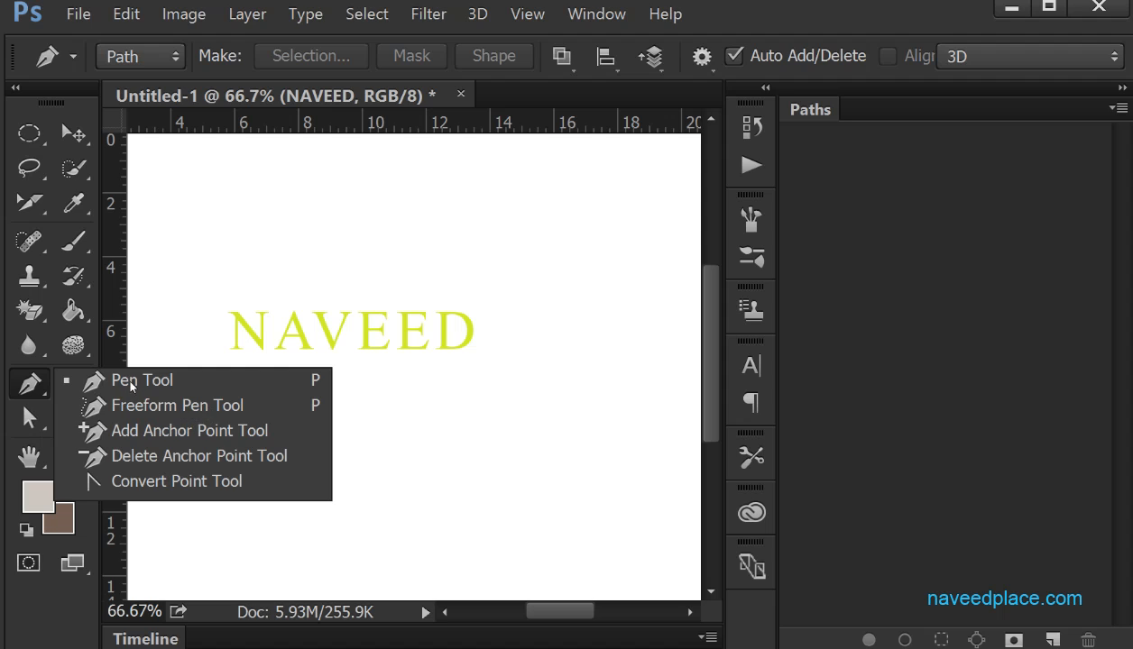
click(130, 383)
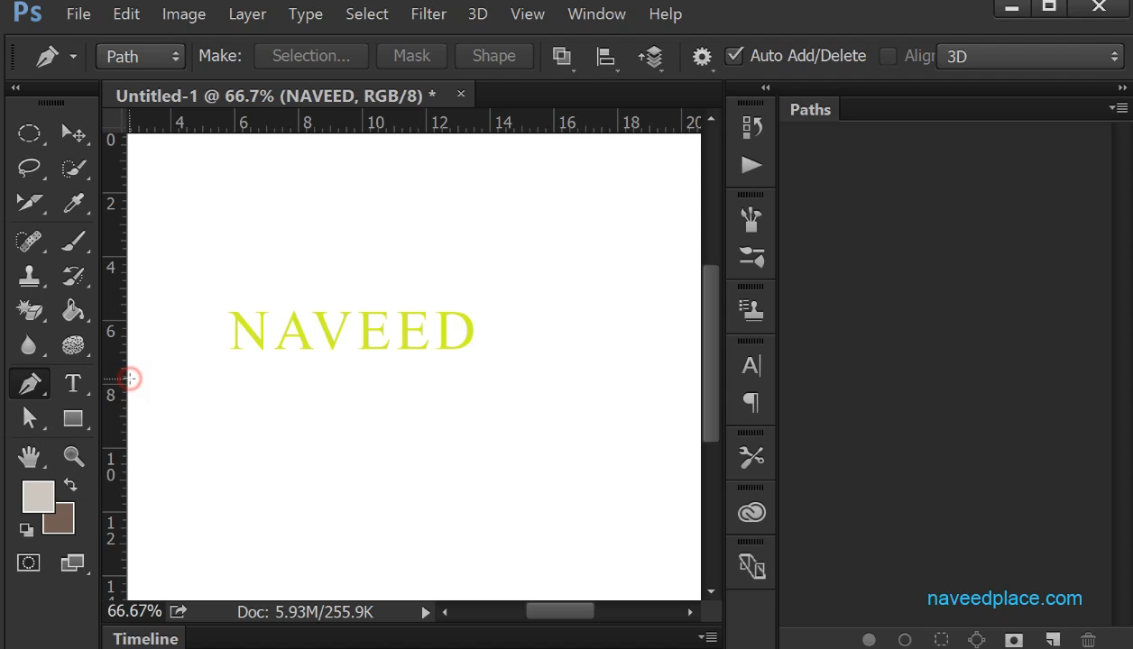
click(227, 346)
click(234, 308)
click(268, 348)
click(277, 319)
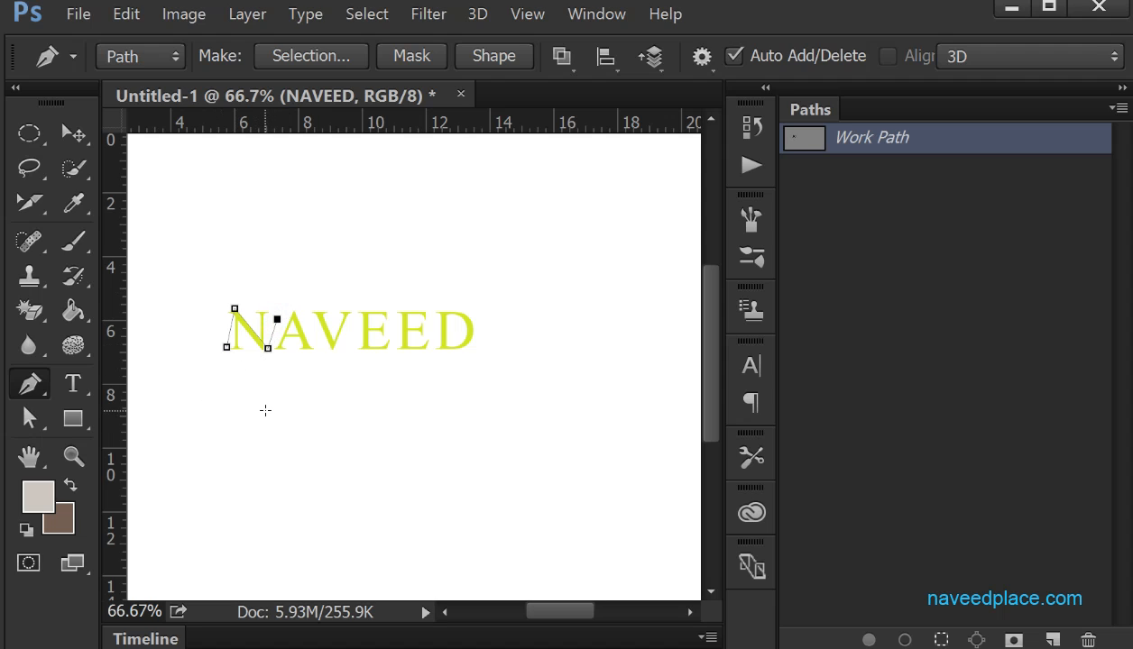
Undo all points of the hand-drawn pen path.
key(ctrl+z)
key(ctrl+alt+z)
key(ctrl+alt+z)
key(ctrl+alt+z)
key(ctrl+alt+z)
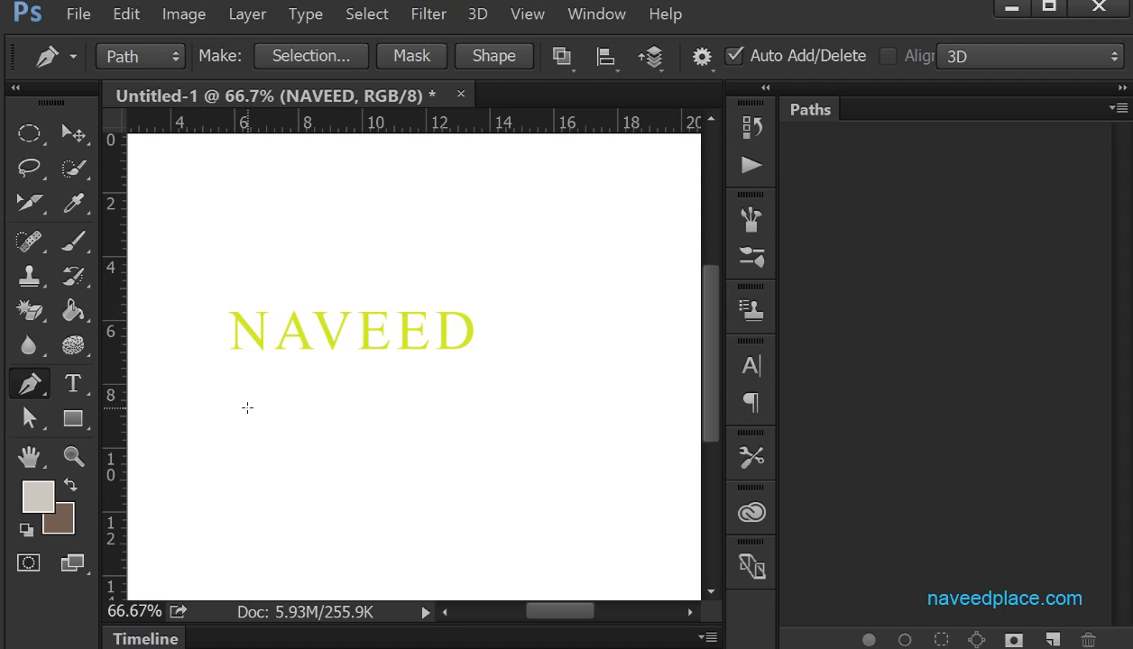
Create a work path from the text layer and move it below the text with the Path Selection tool.
click(303, 15)
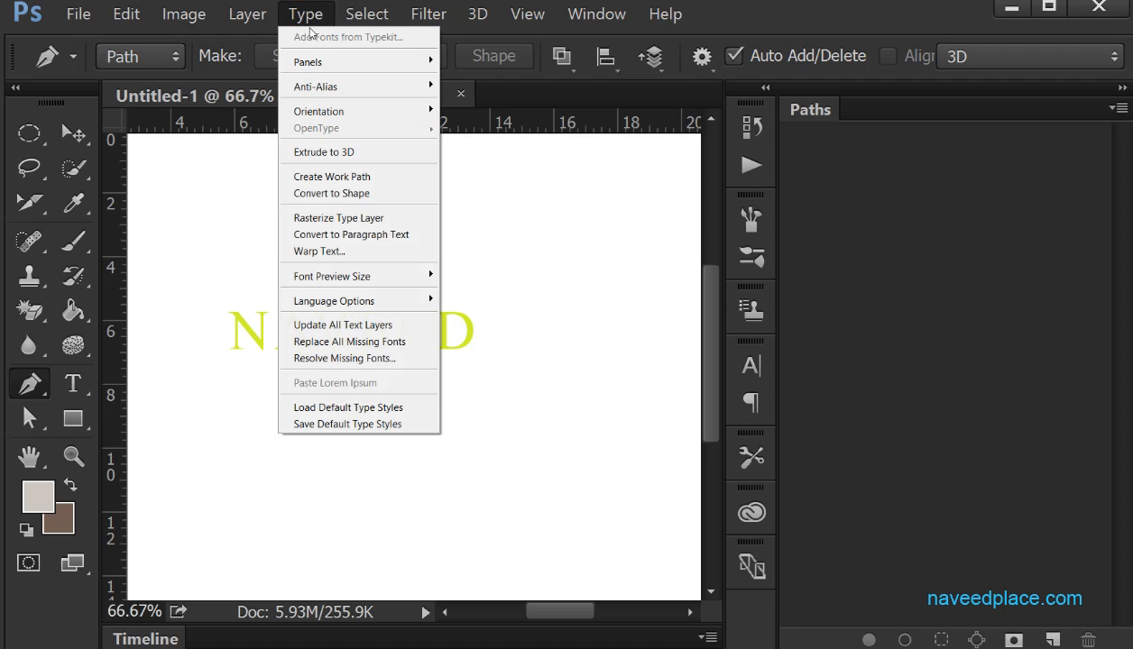
click(367, 183)
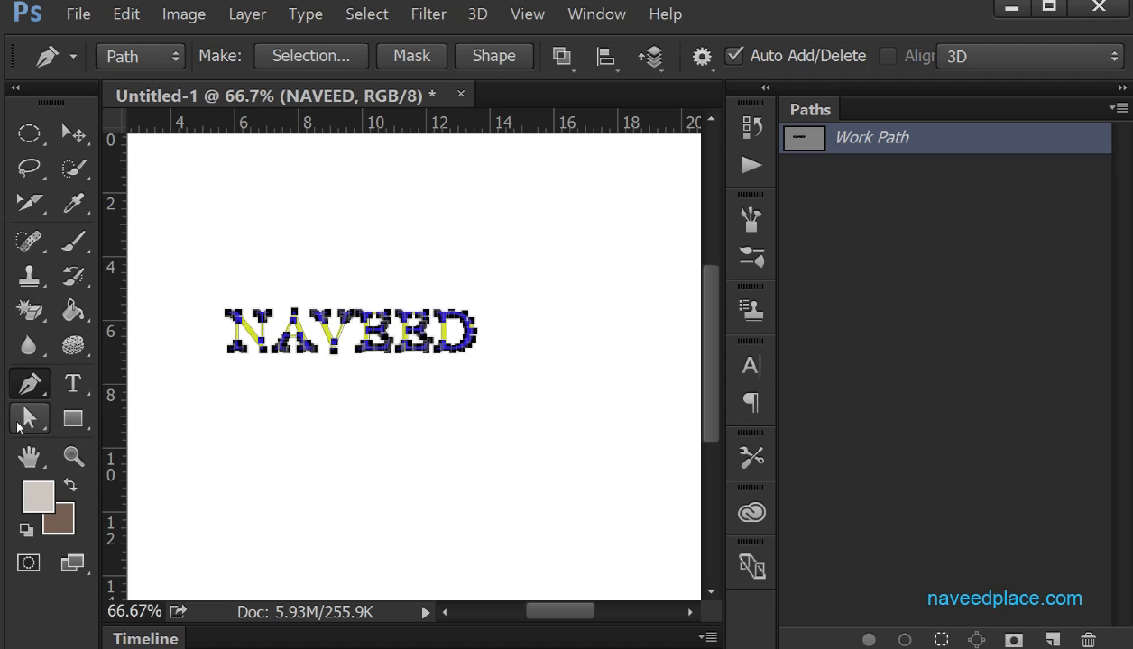
click(26, 420)
right_click(31, 418)
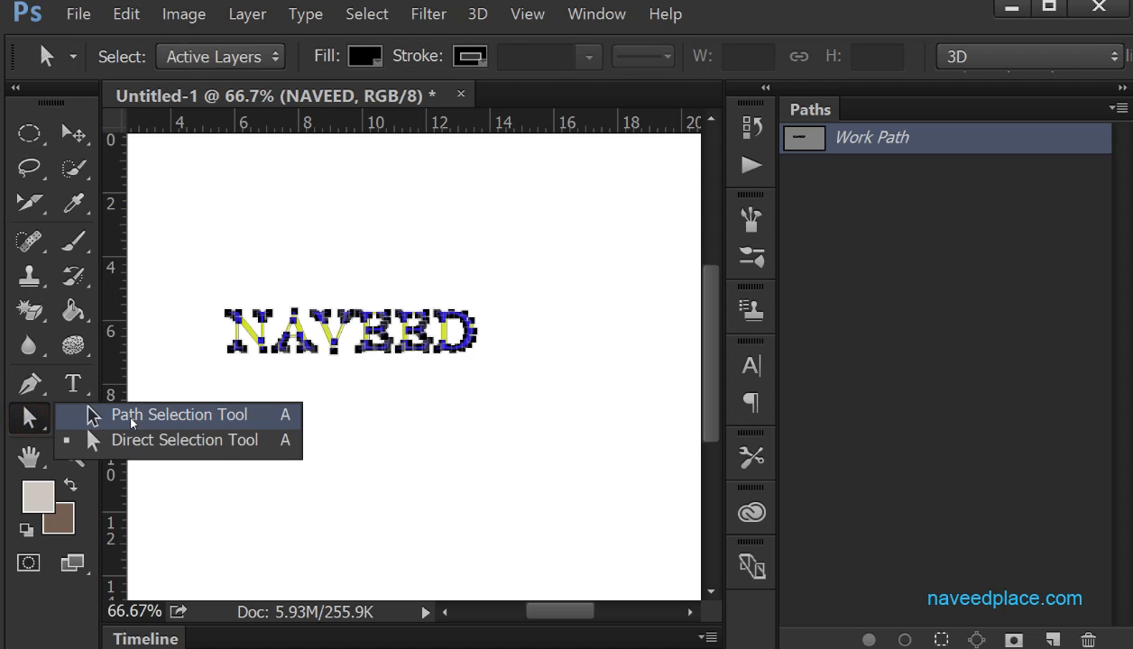
click(175, 416)
click(261, 327)
drag(261, 327, 263, 447)
click(231, 397)
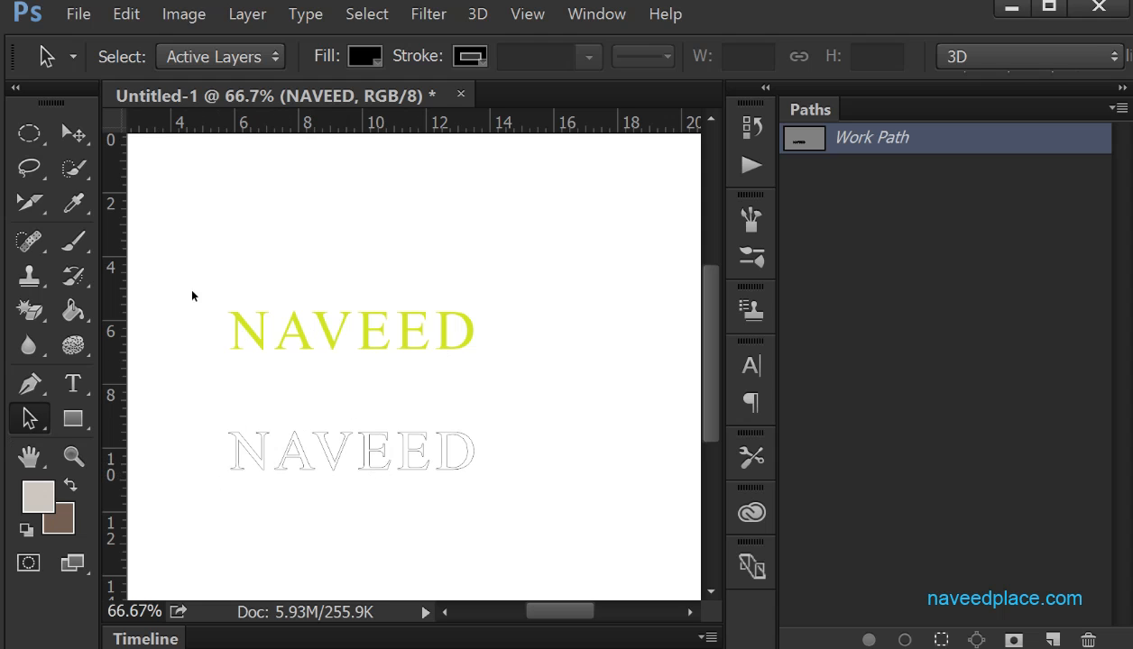
Try converting the text layer to a shape, and undo the conversion.
click(305, 13)
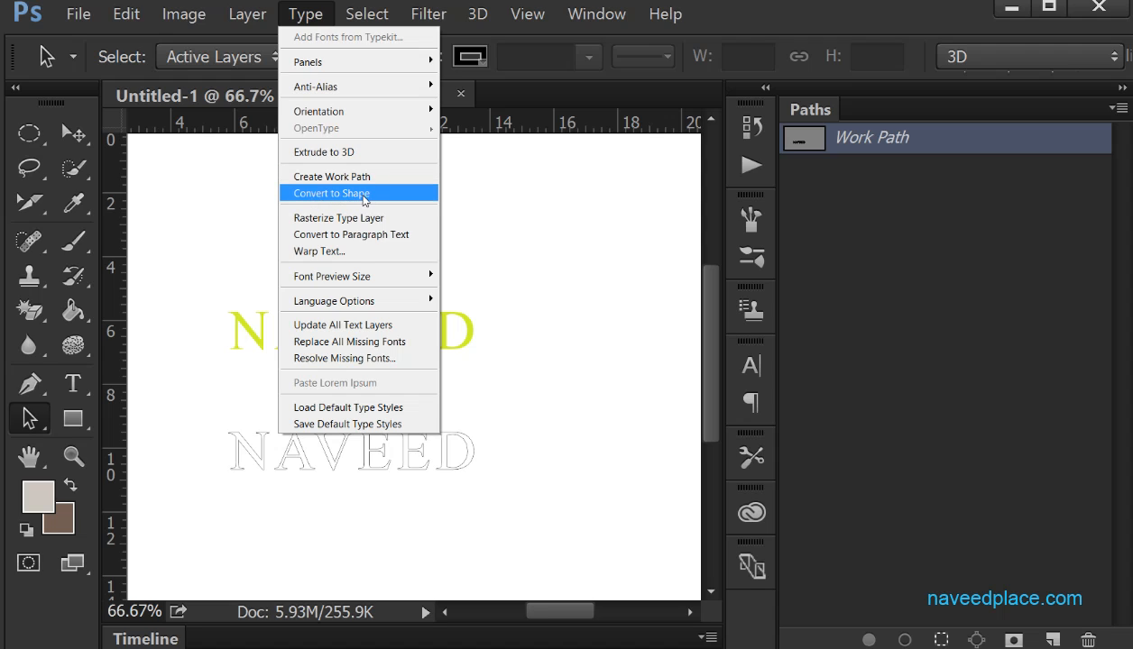
click(301, 194)
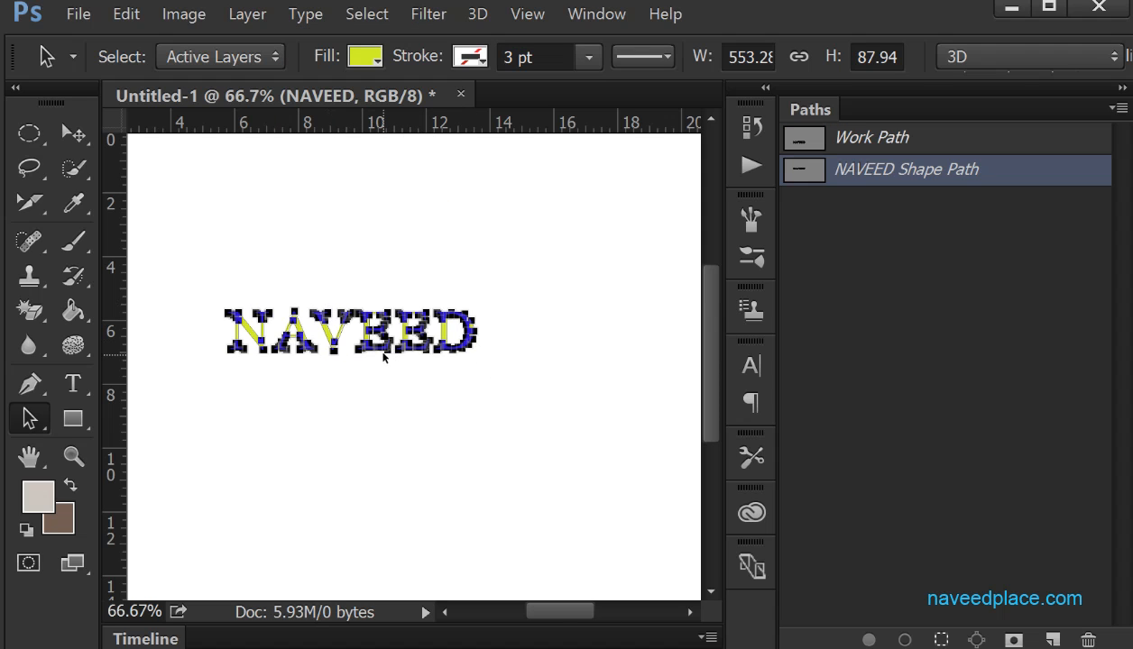
key(ctrl+z)
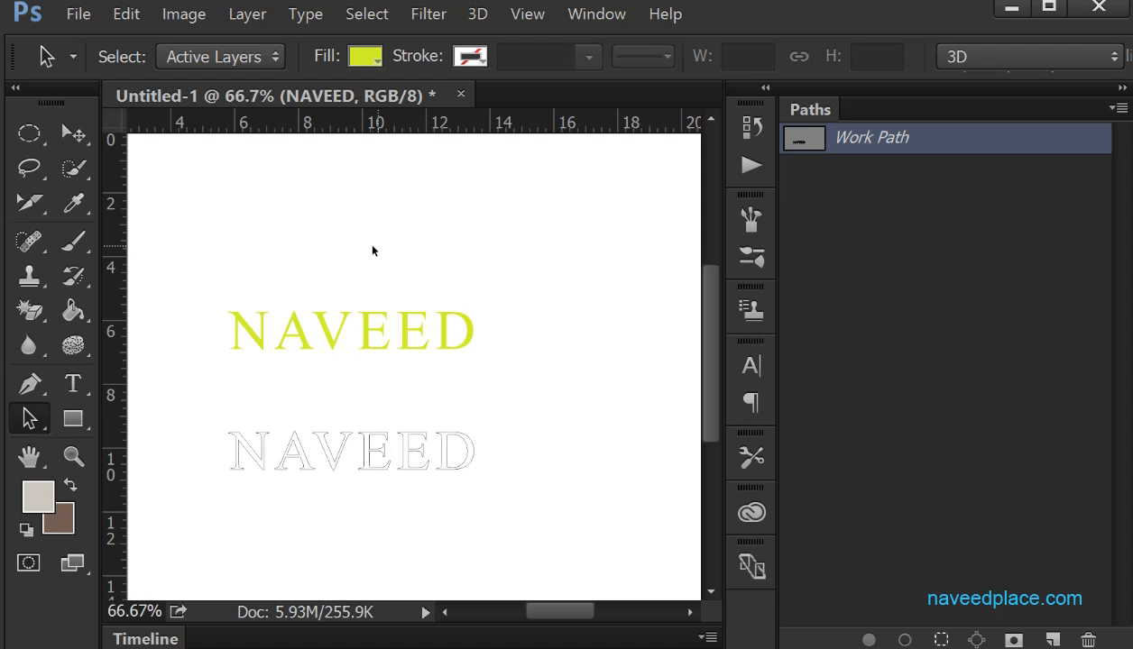
Try warping the text layer with the Arc style at its default settings, and switch the warp style to Bulge.
click(301, 14)
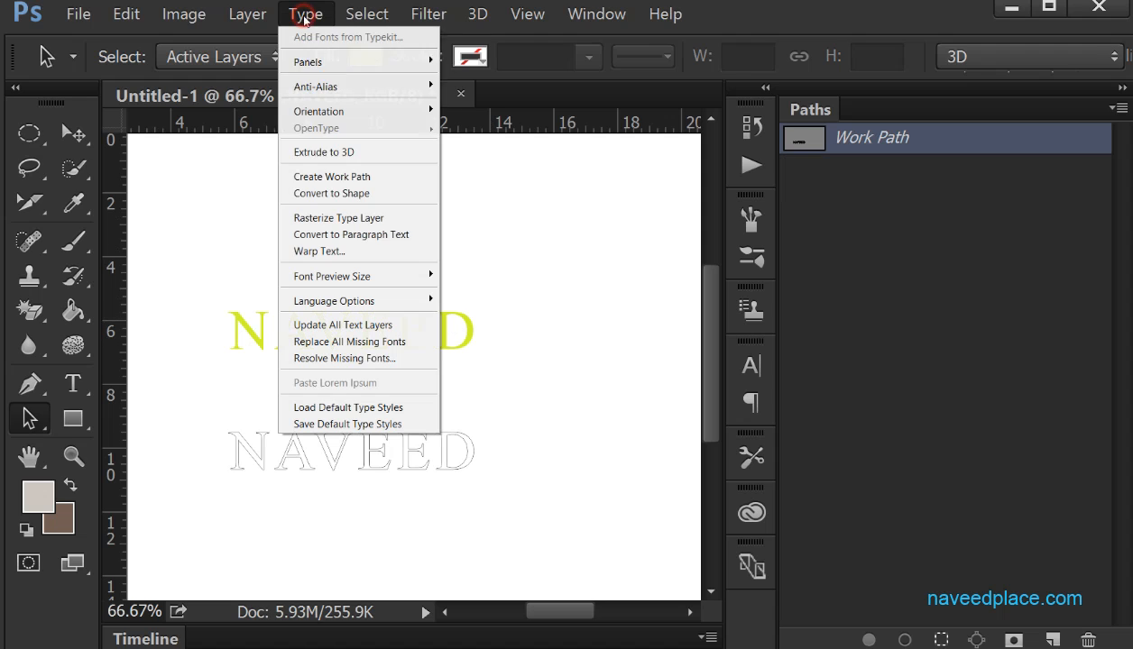
click(328, 252)
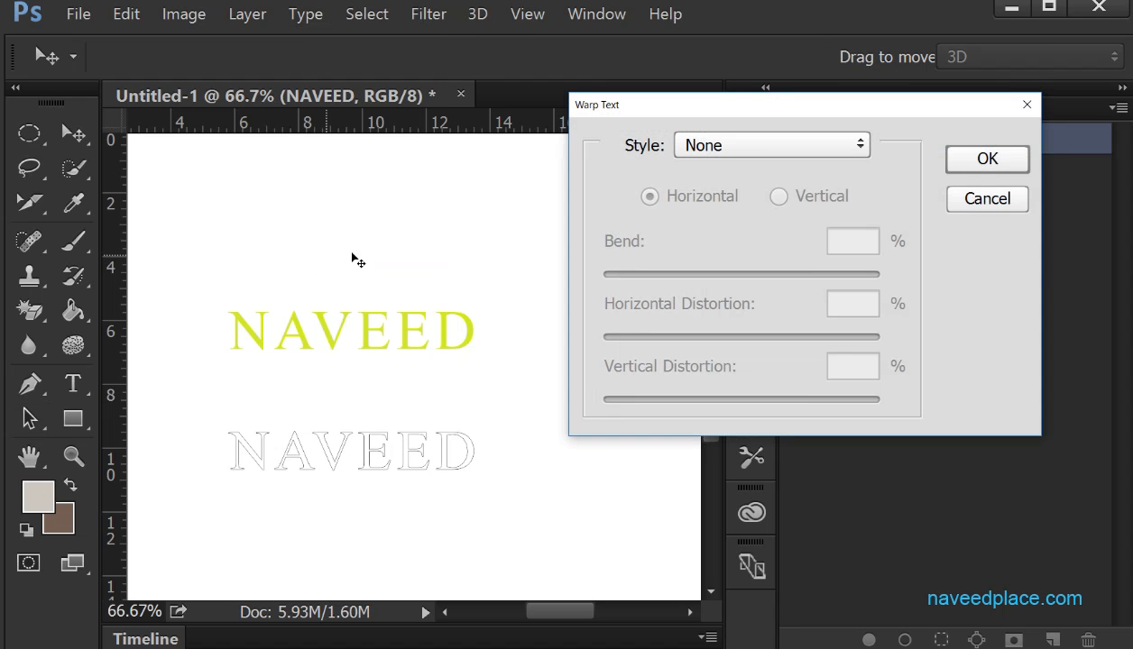
click(719, 145)
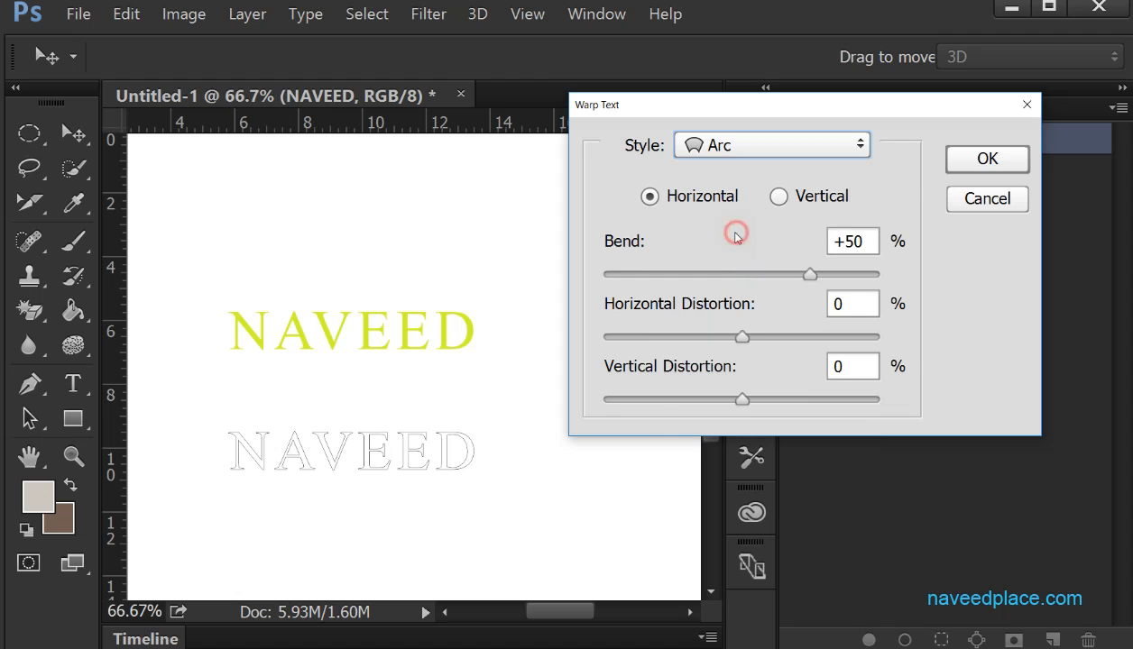
click(729, 230)
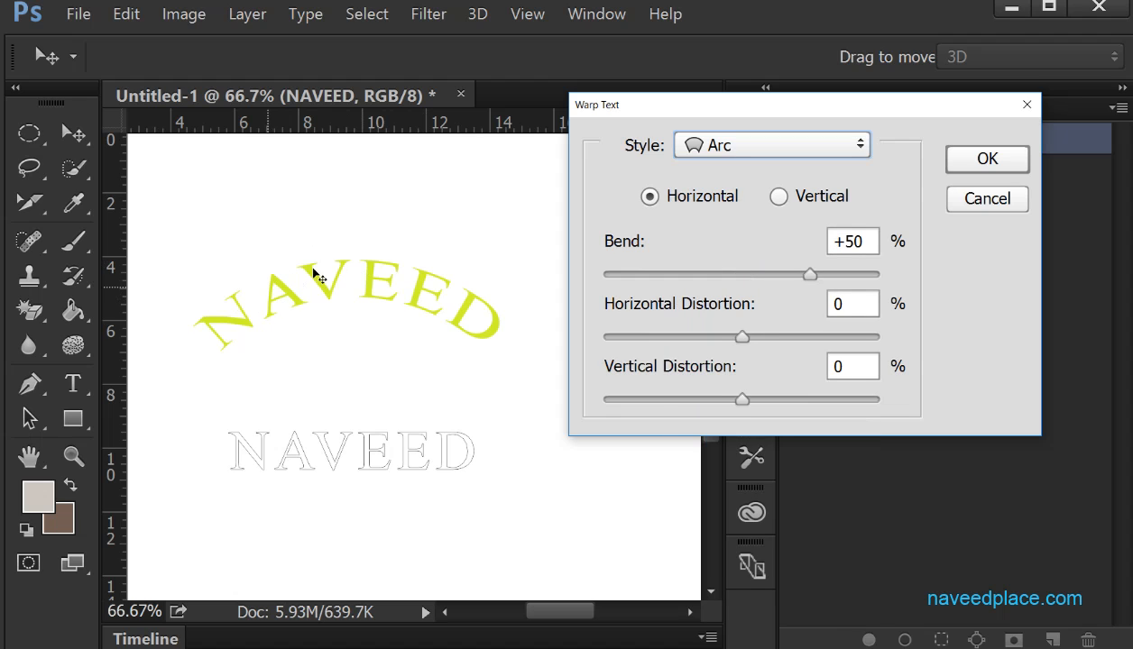
click(713, 147)
click(721, 307)
Try the Shell Upper warp style on the text with bend -29% and horizontal distortion -40%.
click(721, 137)
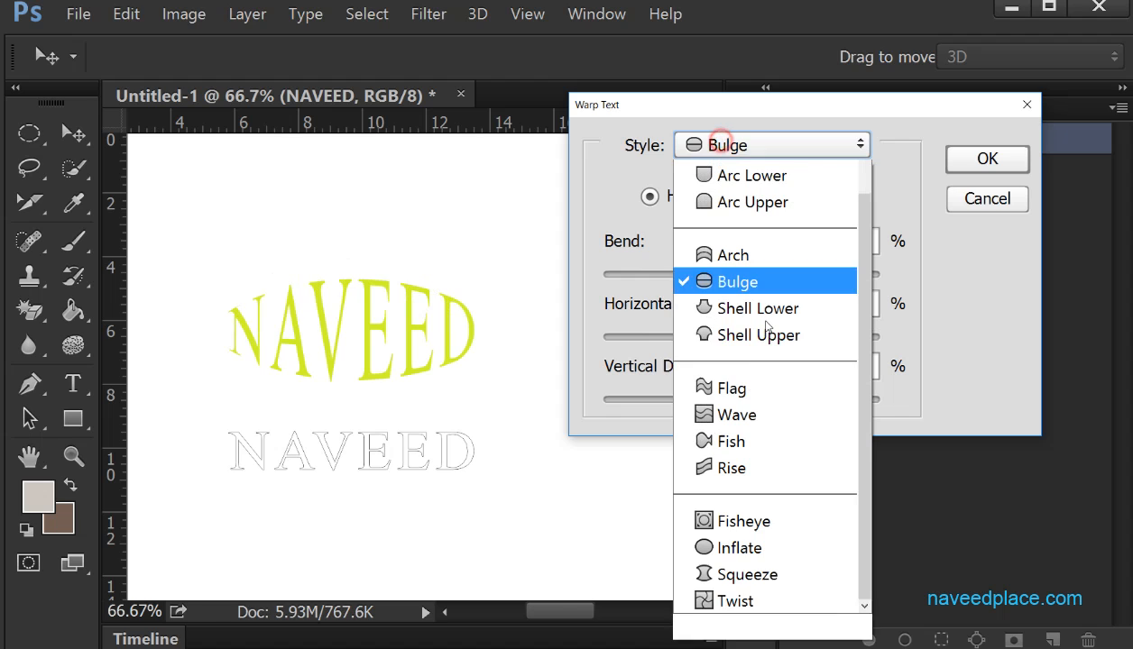
click(753, 359)
drag(816, 281, 701, 274)
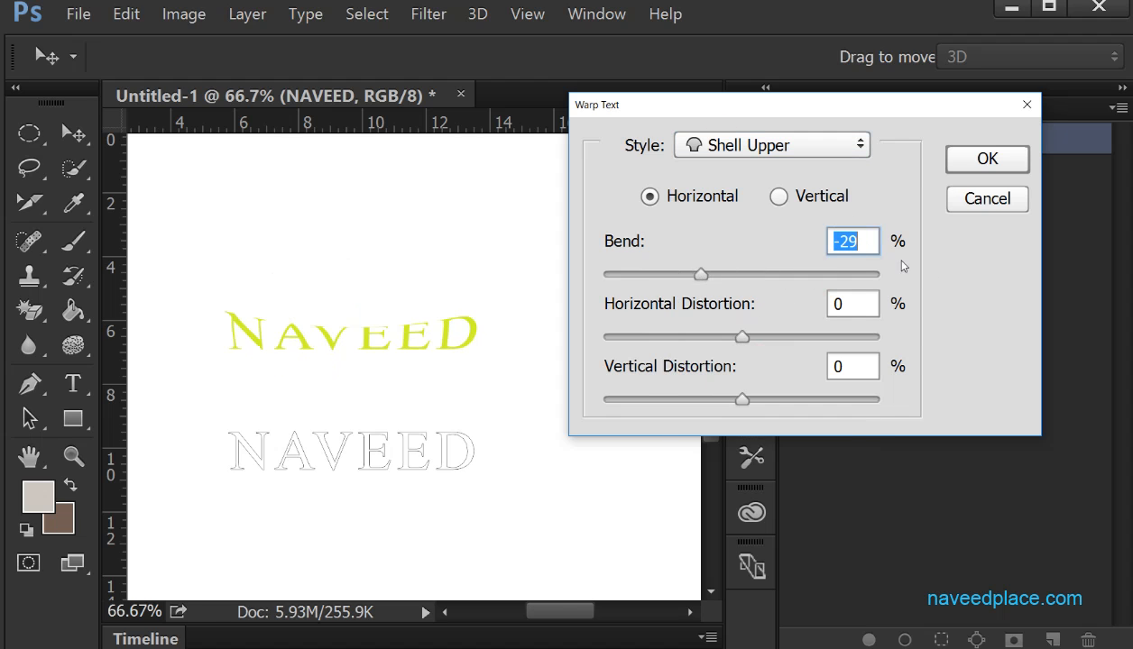
drag(752, 334, 687, 336)
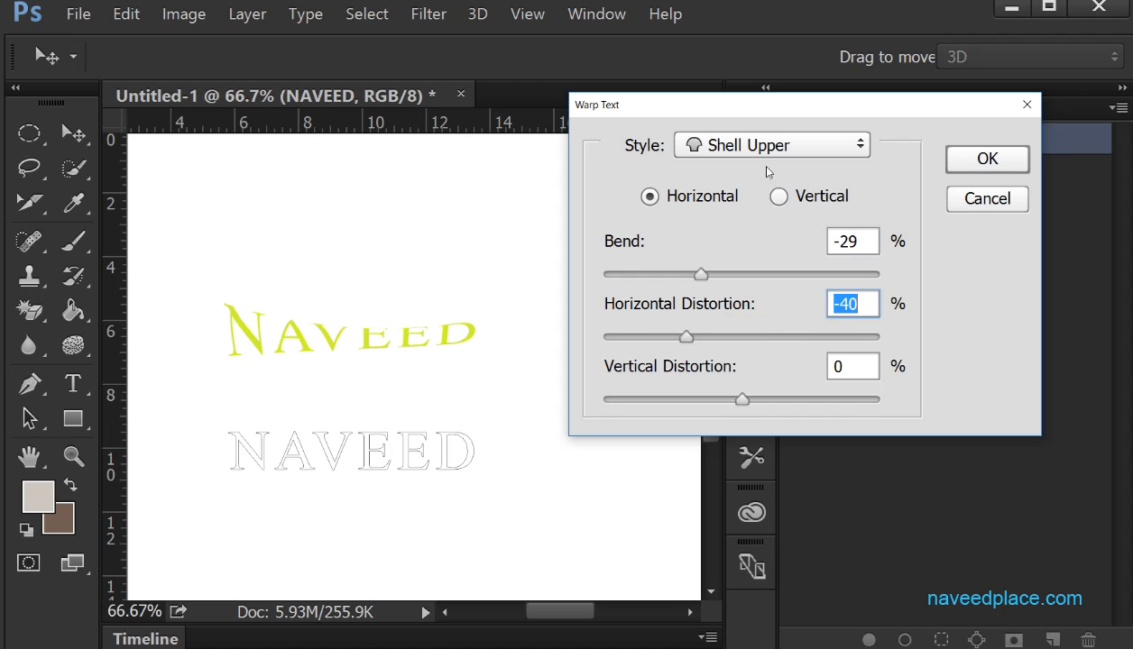
Try the Arc warp with bend +23%, horizontal distortion +5% and vertical distortion +43%, and cancel the text warp.
click(766, 144)
scroll(708, 230, up, 1)
click(711, 226)
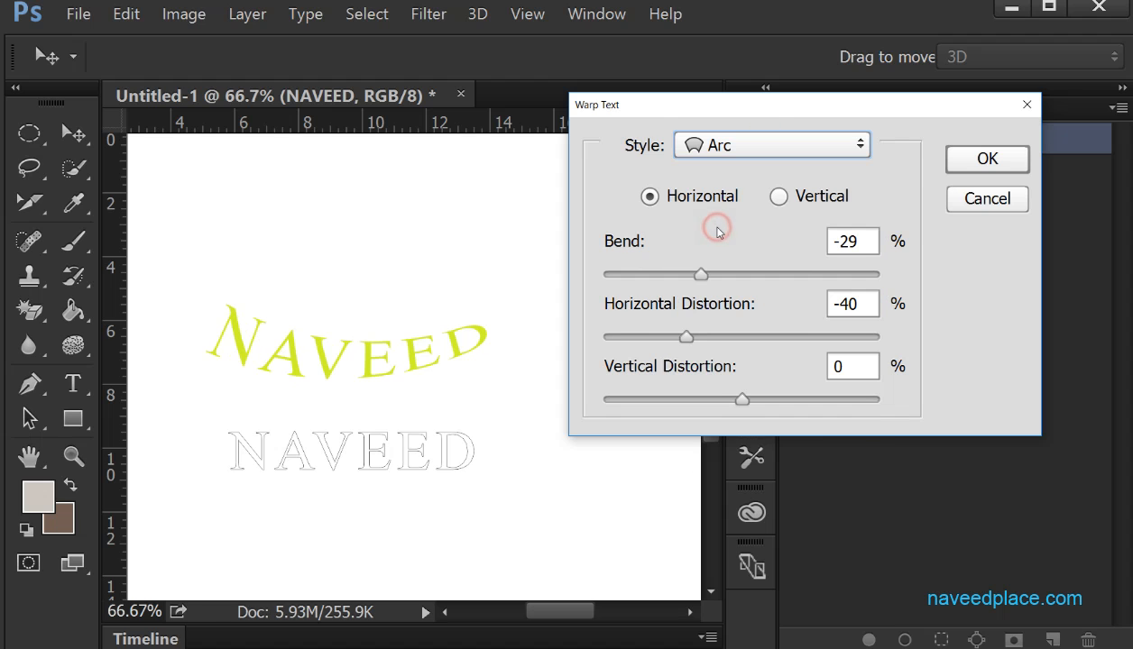
drag(702, 273, 773, 278)
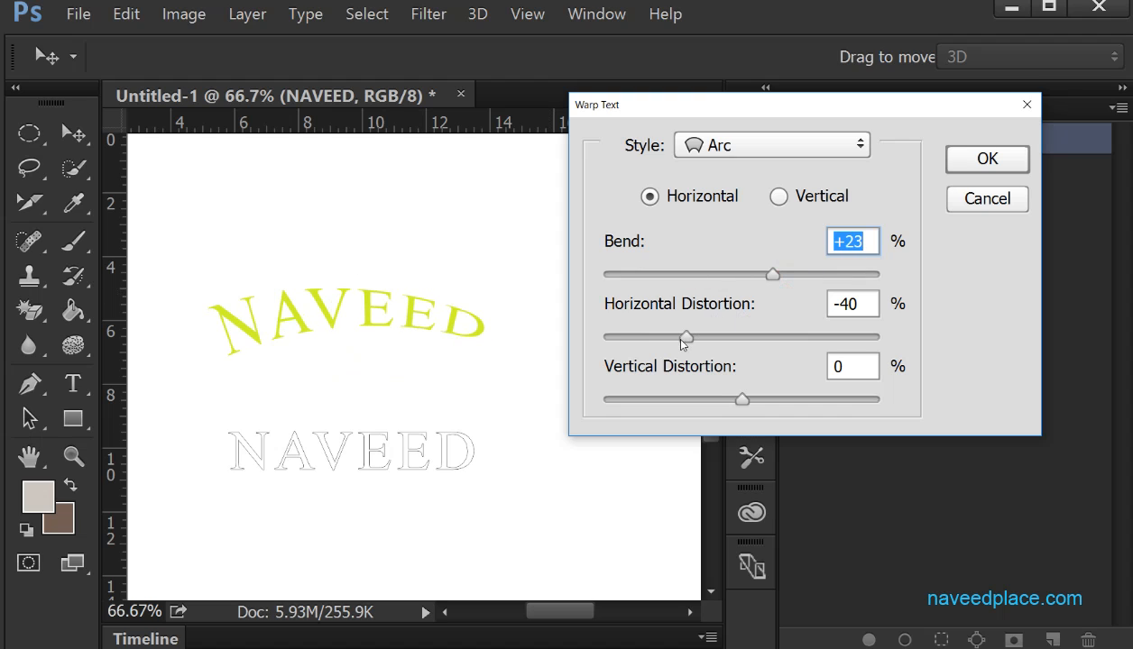
drag(682, 338, 749, 337)
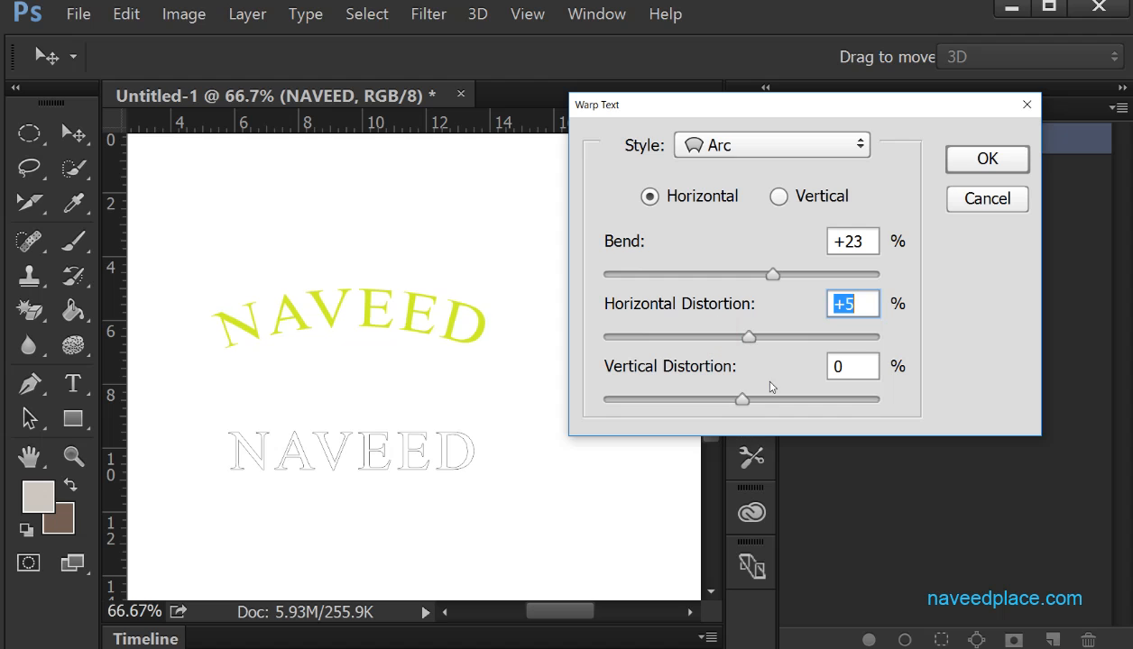
drag(744, 401, 795, 402)
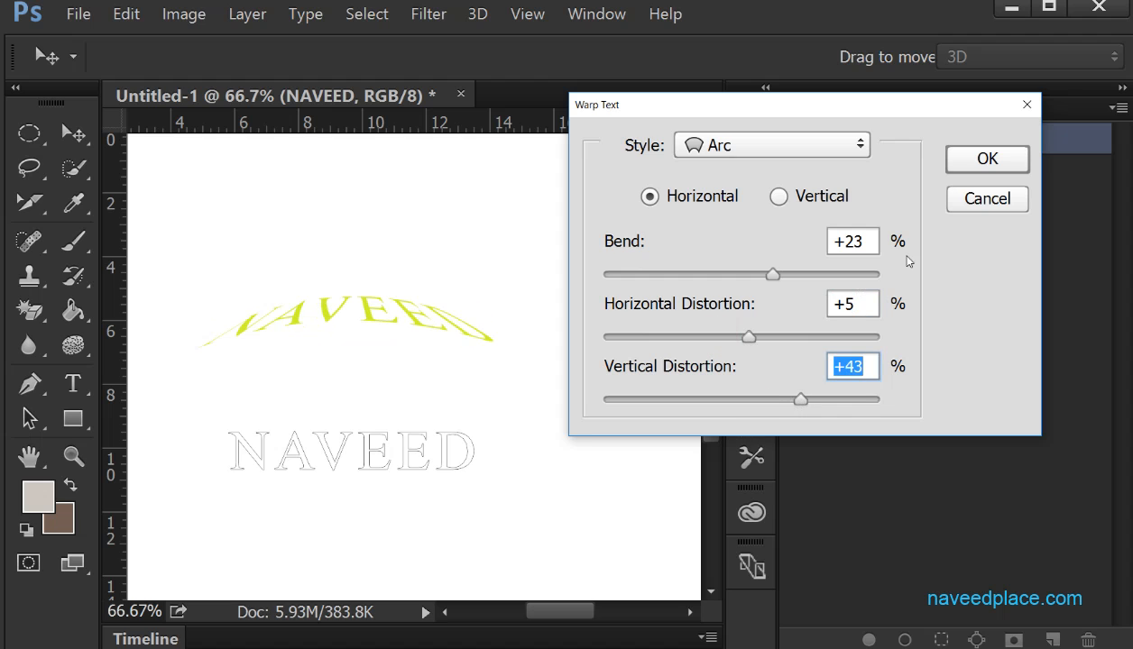
click(1003, 197)
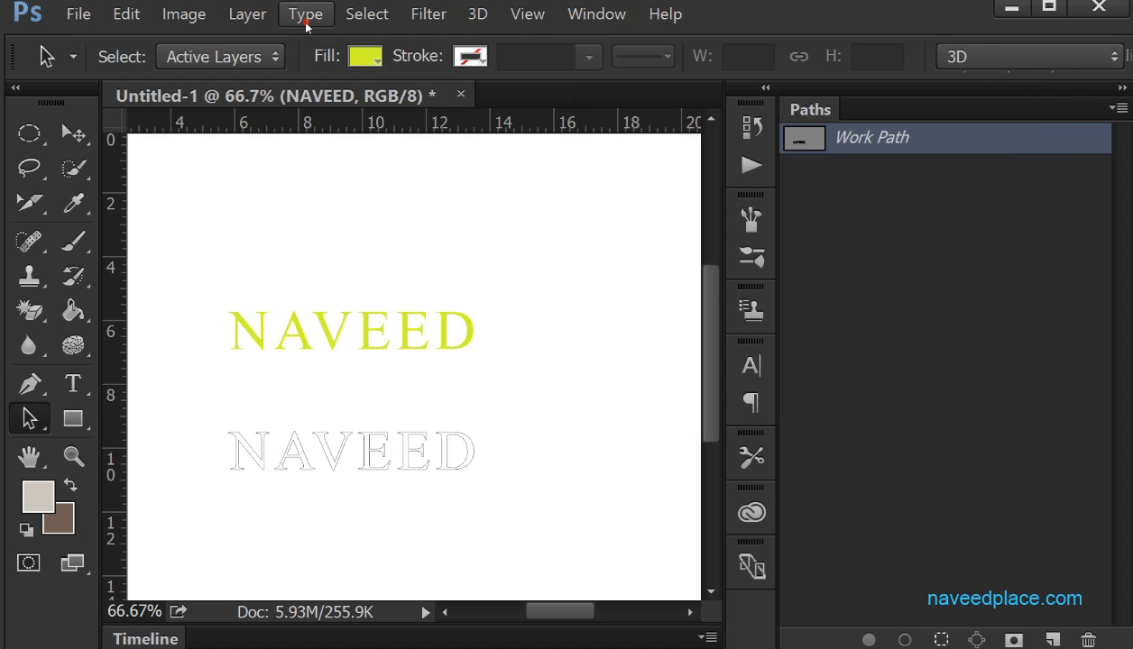
Set the font preview size to Small.
click(304, 16)
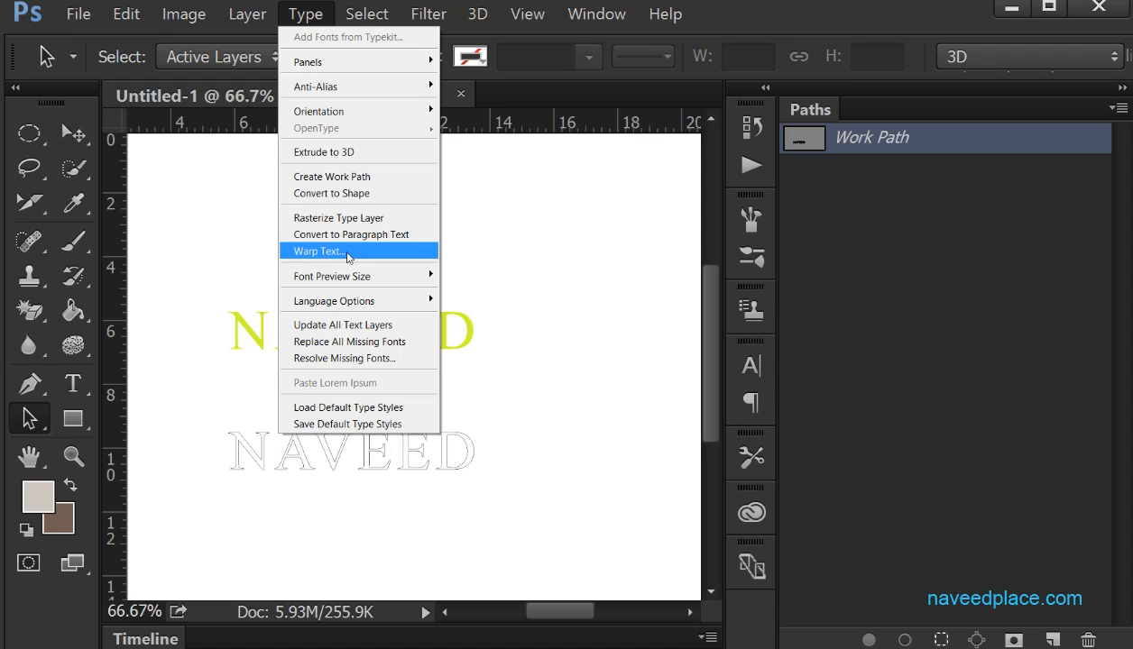
mouse_move(334, 278)
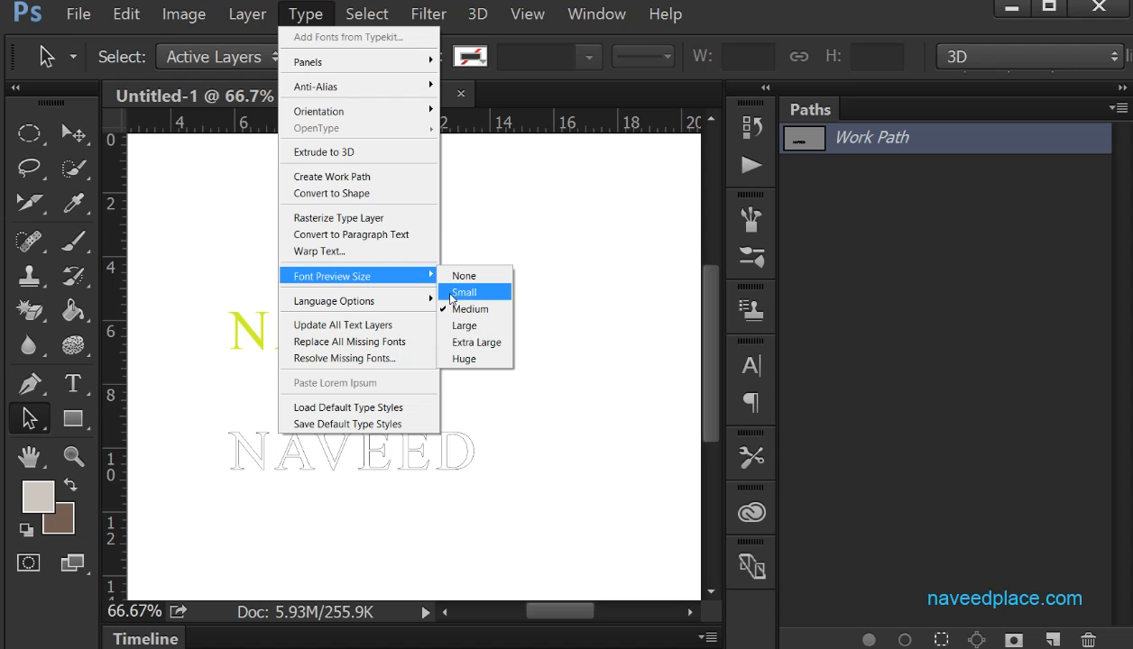
click(493, 293)
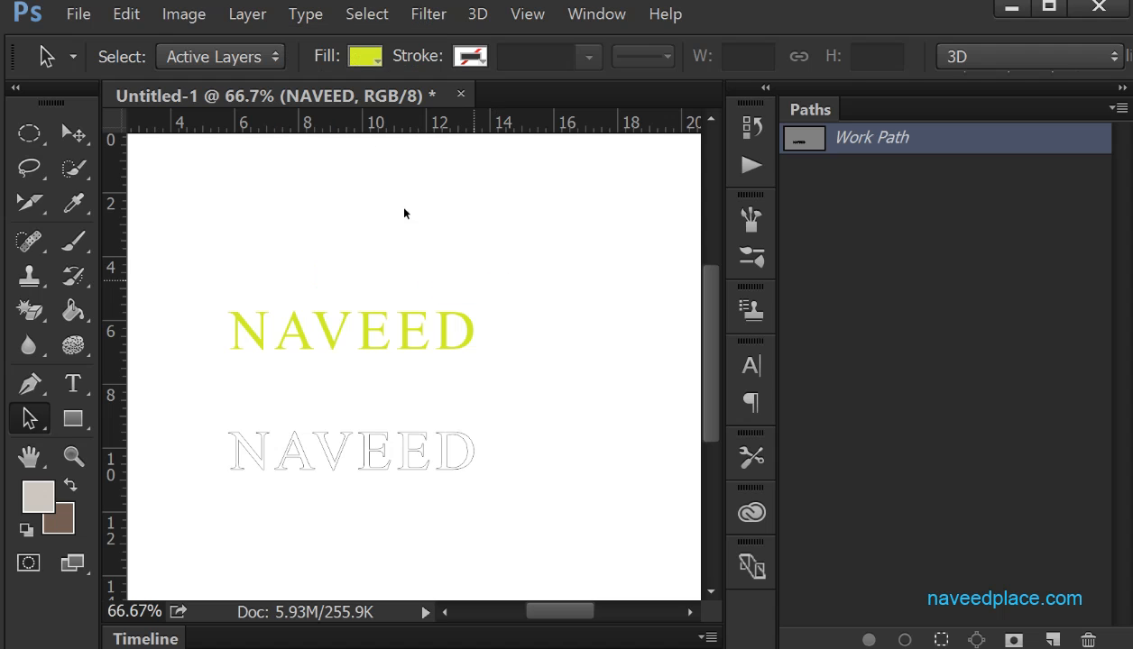
click(305, 14)
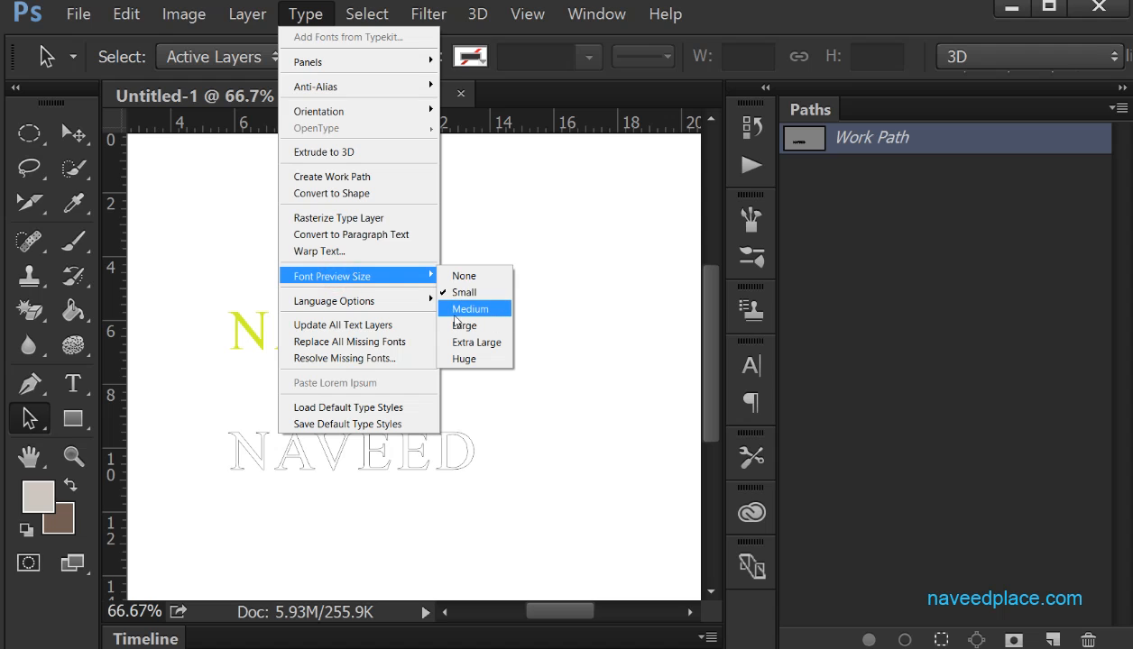
mouse_move(332, 303)
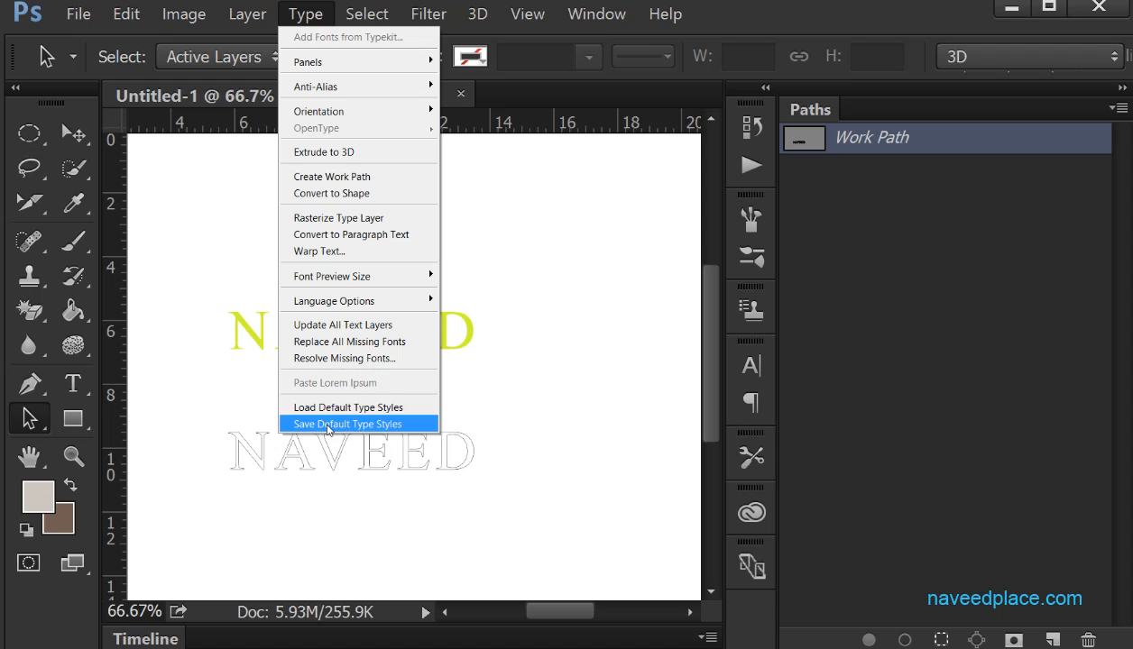
click(188, 371)
Save the current type styles as the default type styles.
click(300, 15)
click(304, 424)
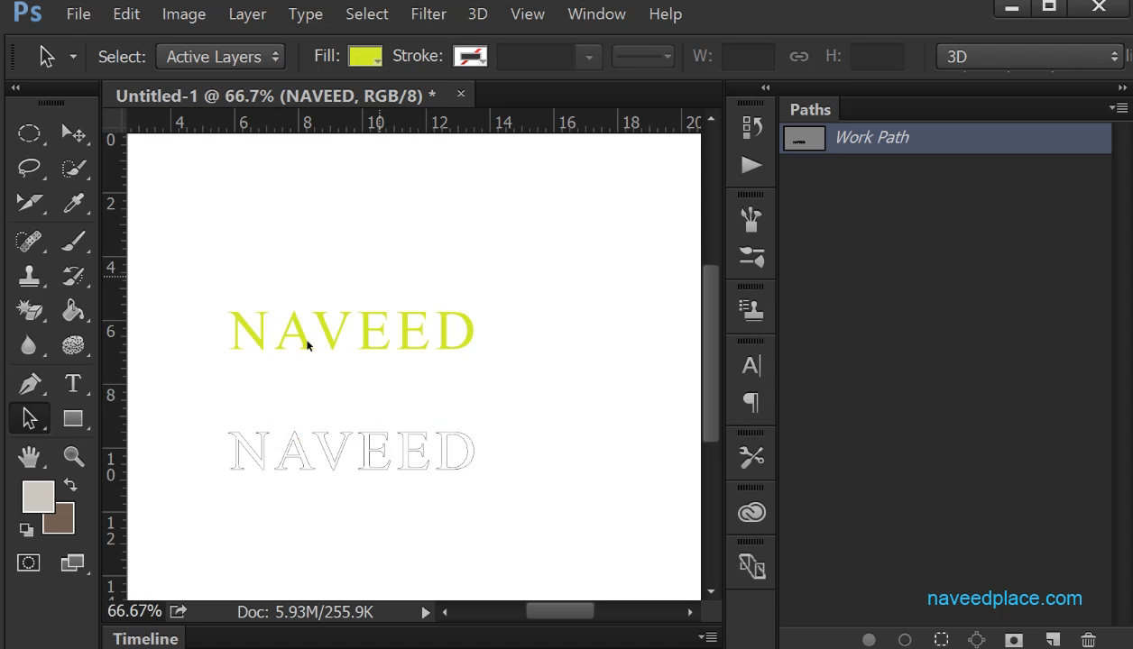
click(305, 14)
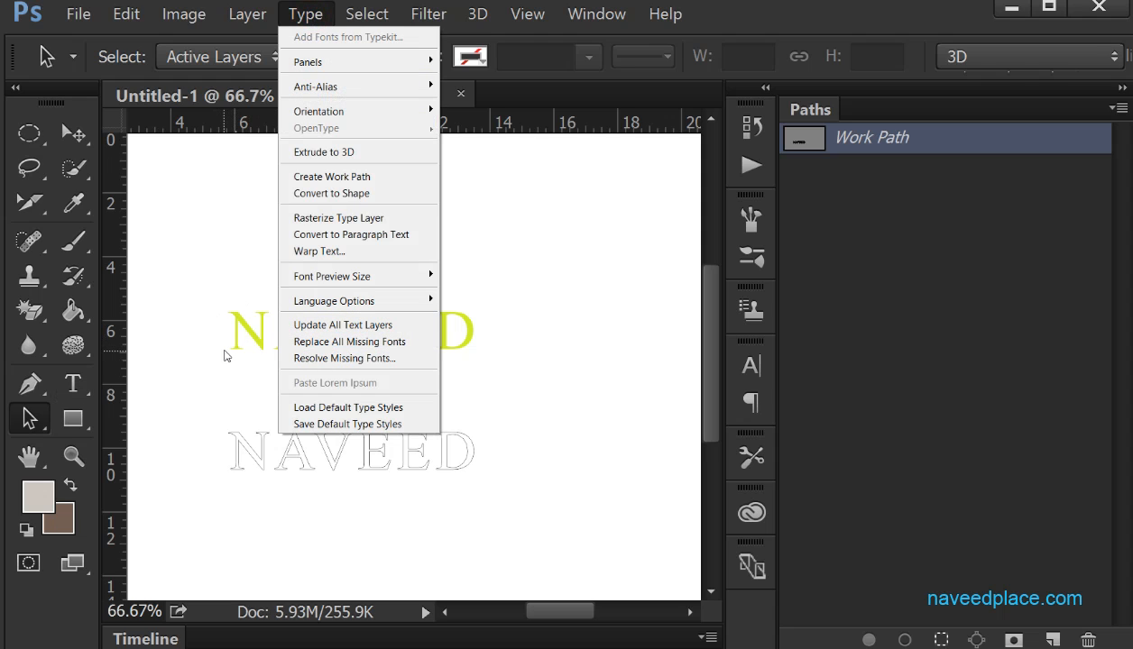
click(210, 307)
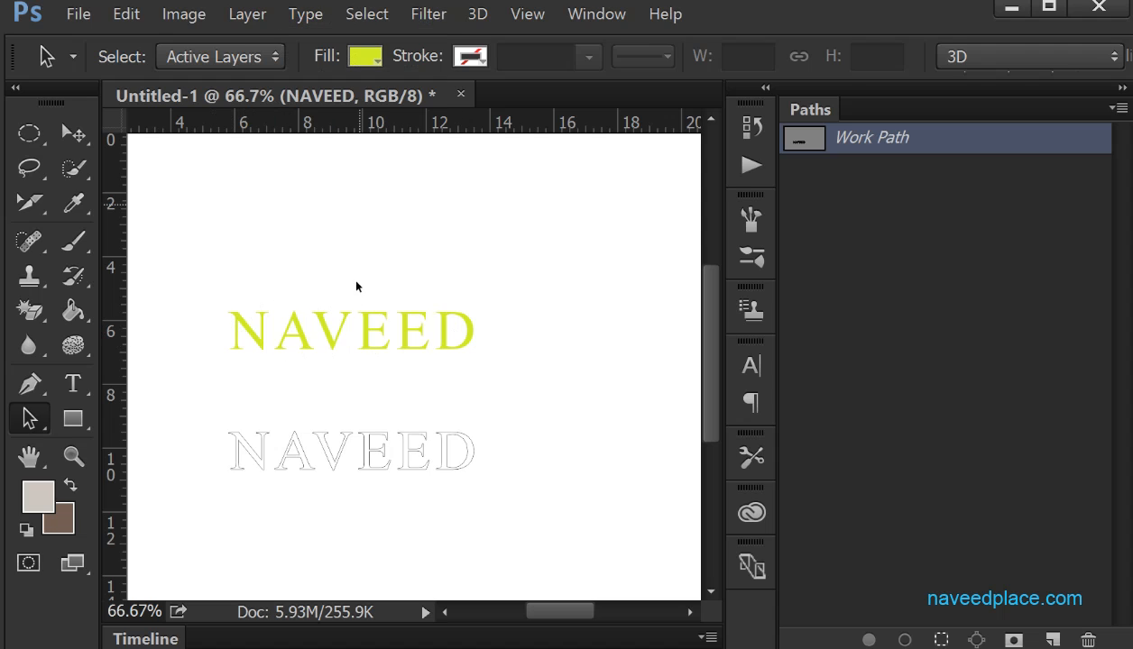
click(305, 14)
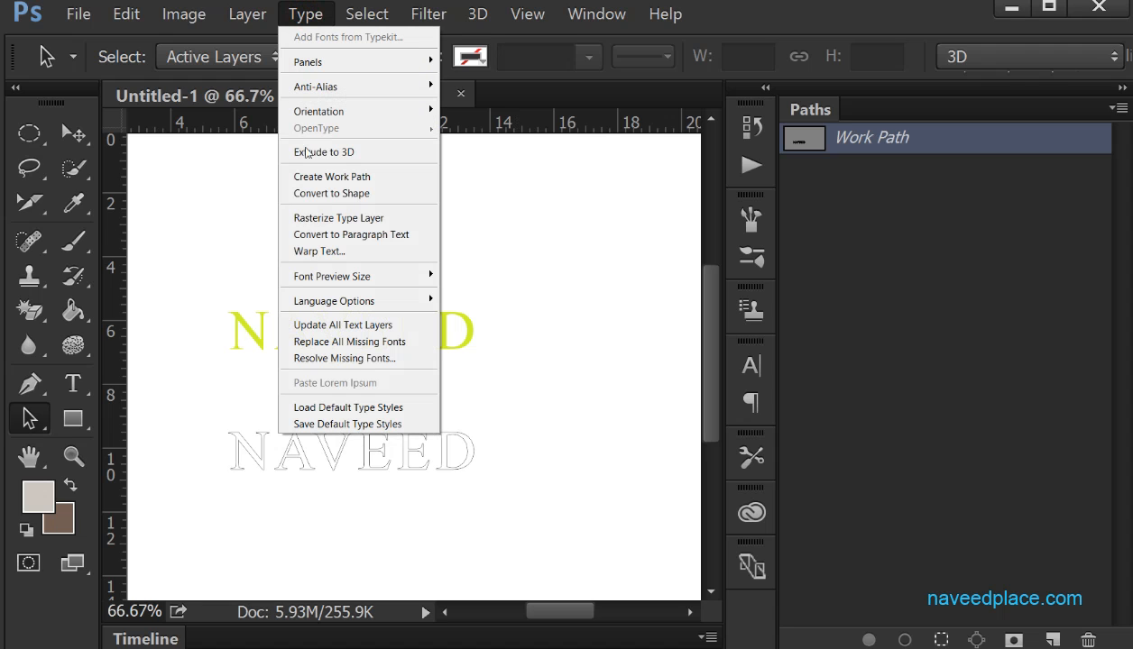